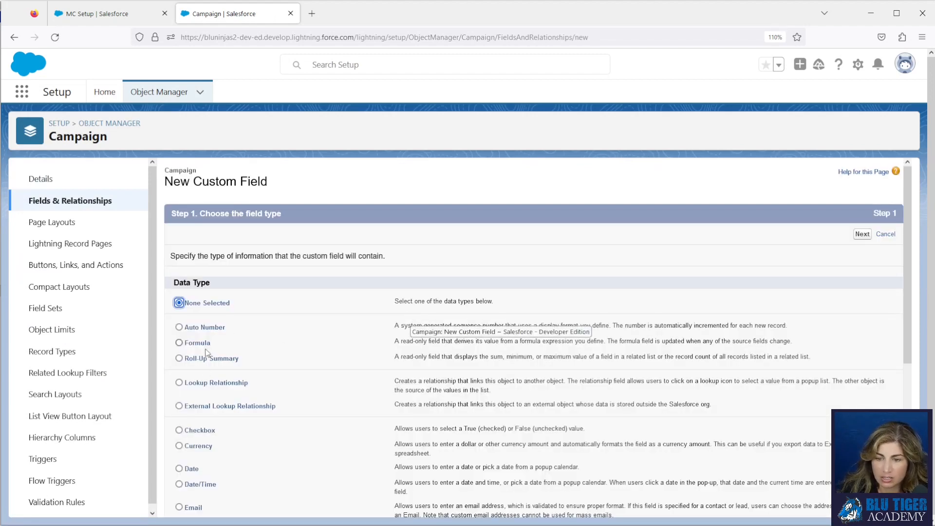
Define the new Campaign custom field as a Checkbox labelled "MC Delete Unsubscribes" with field name MC_Delete_Unsubscribes.
click(196, 430)
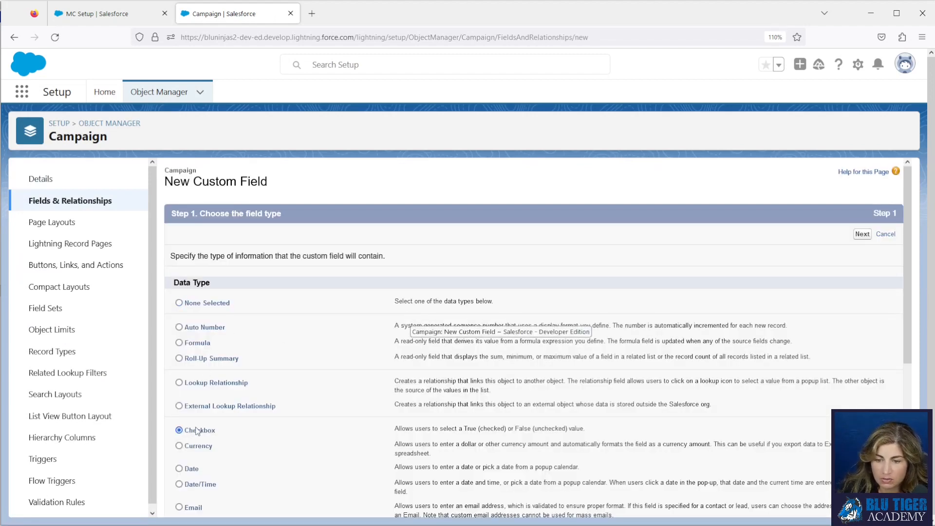
click(862, 234)
text(MC)
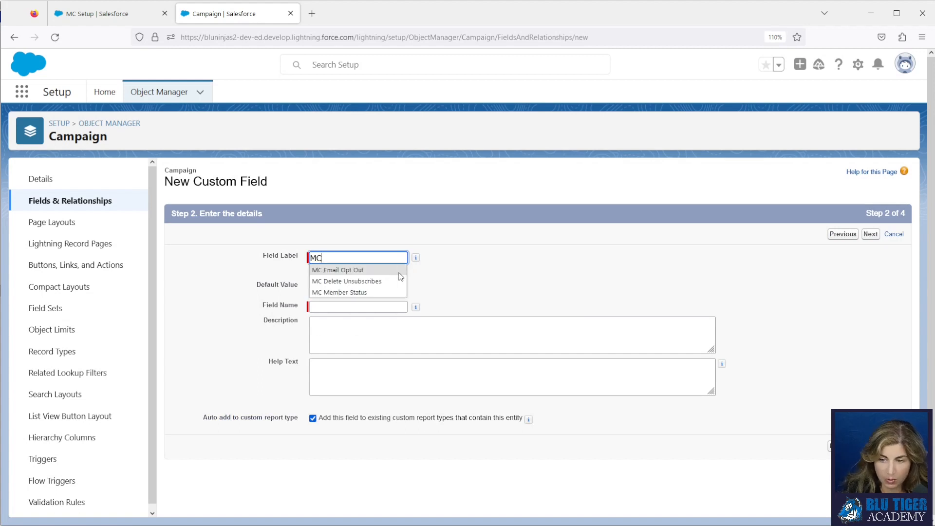
click(389, 281)
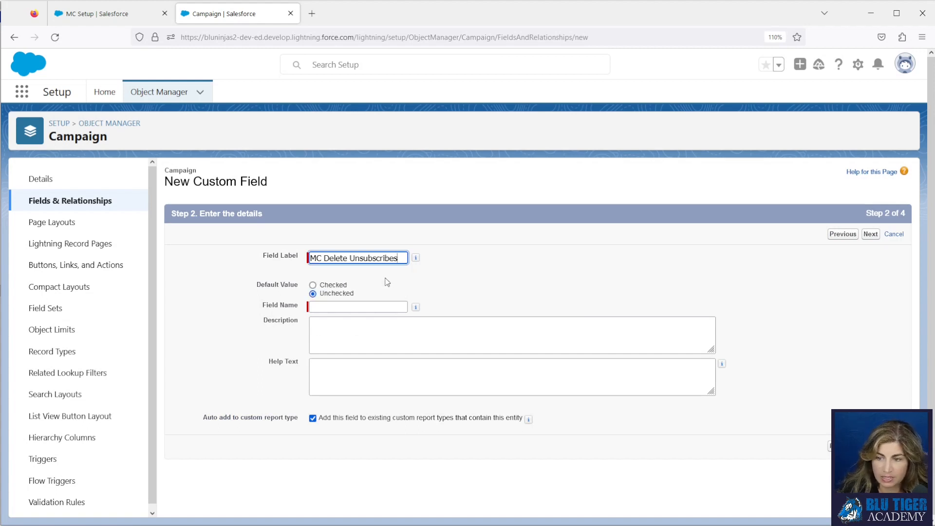
click(380, 307)
Set the help text to "Check this box if you want the leads and contacts who have unsubscribed in Mailchimp to be deleted from this campaign".
key(alt+Tab)
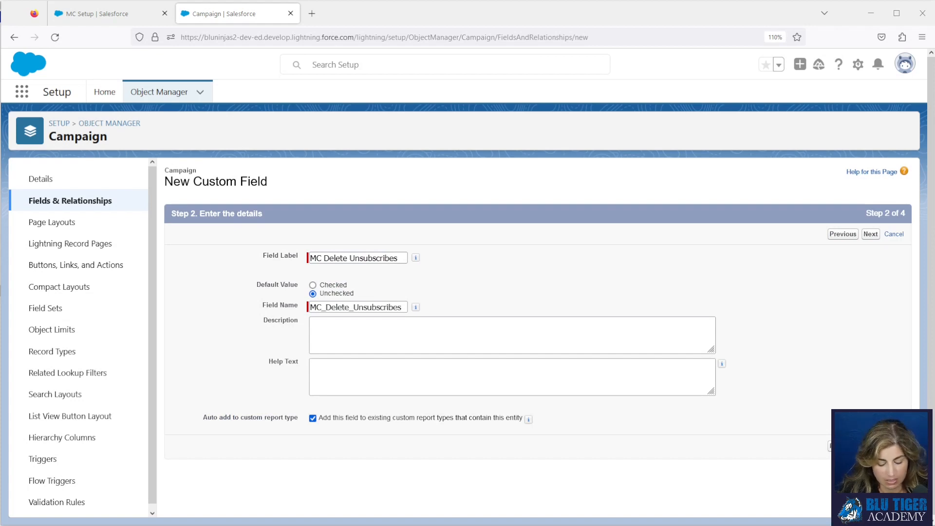
click(401, 373)
text(Check this box if you want the leads and contacts who have unsubscribed in Mailchimp to be deleted from this campaign.)
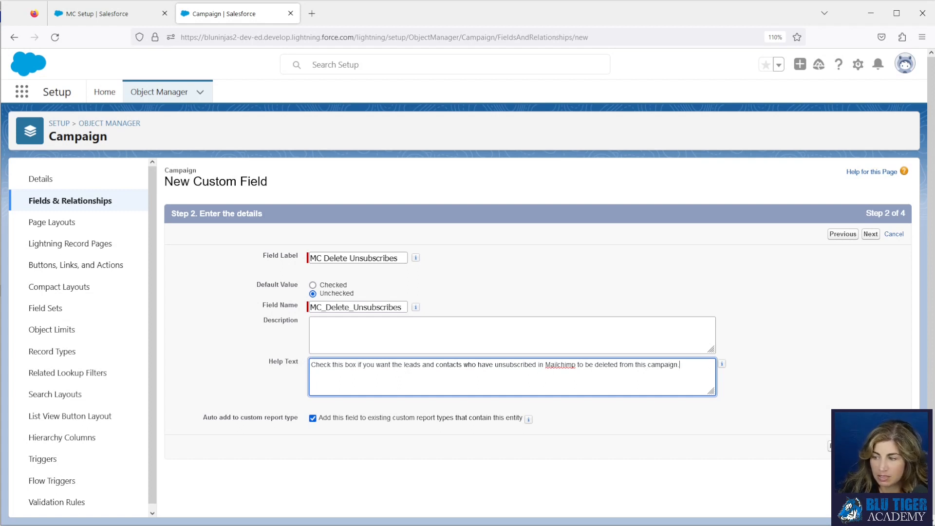
Accept the default field-level security and the Campaign Layout assignment, and save the checkbox field.
click(870, 446)
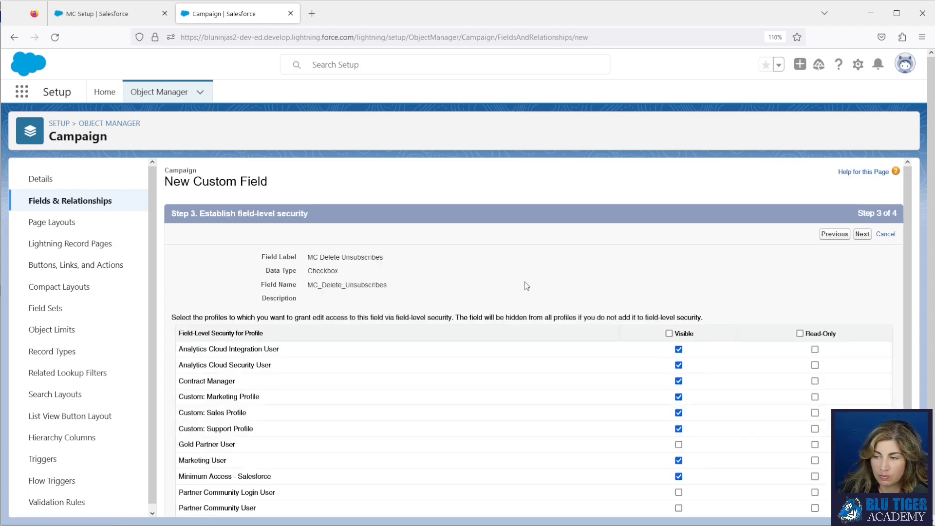
click(862, 234)
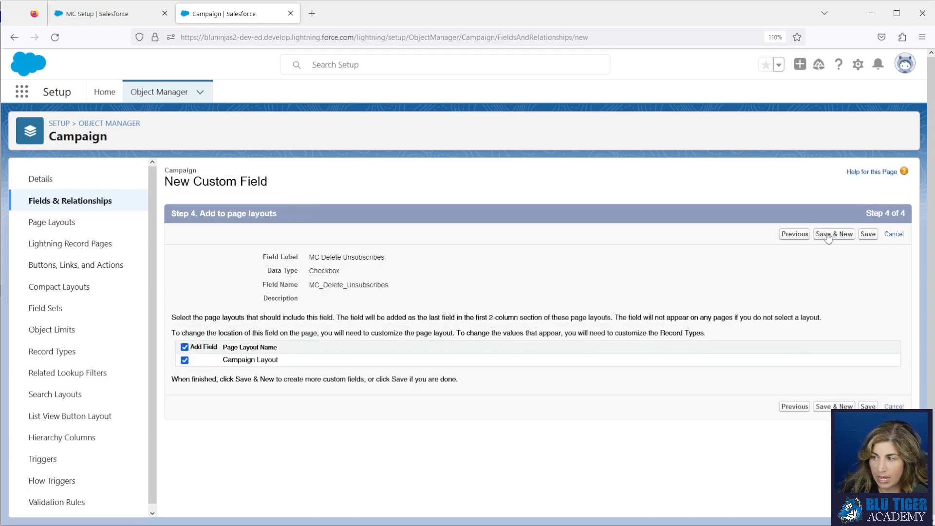
click(868, 234)
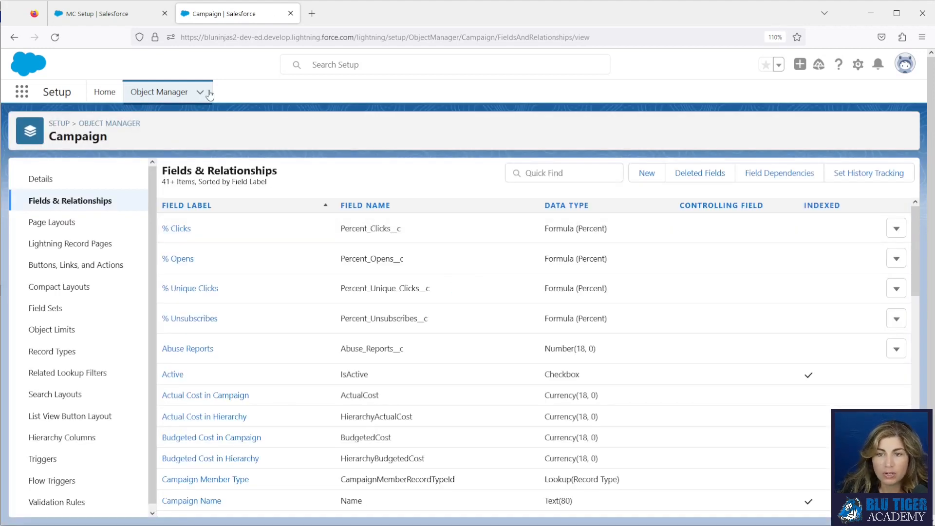
Search the Object Manager for "campaign" and open the fields and relationships of the Campaign Member object.
click(161, 92)
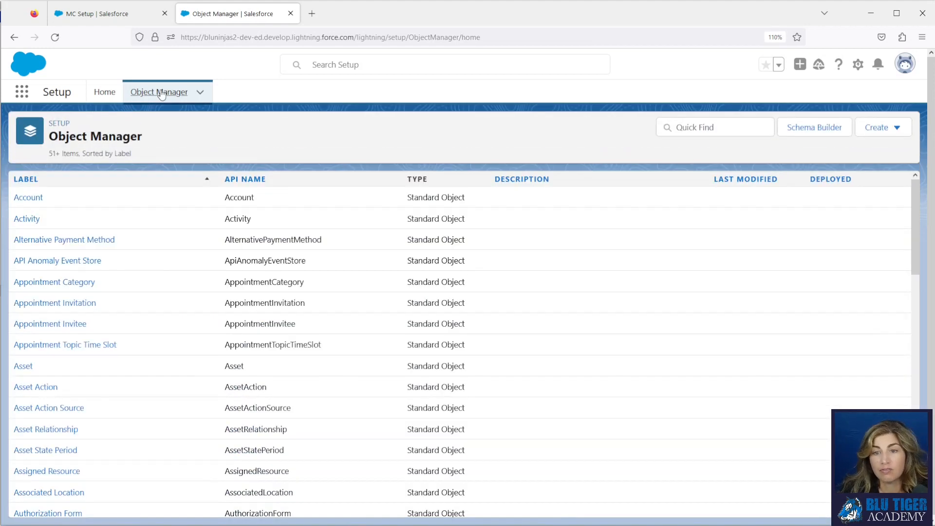
click(699, 126)
text(campa)
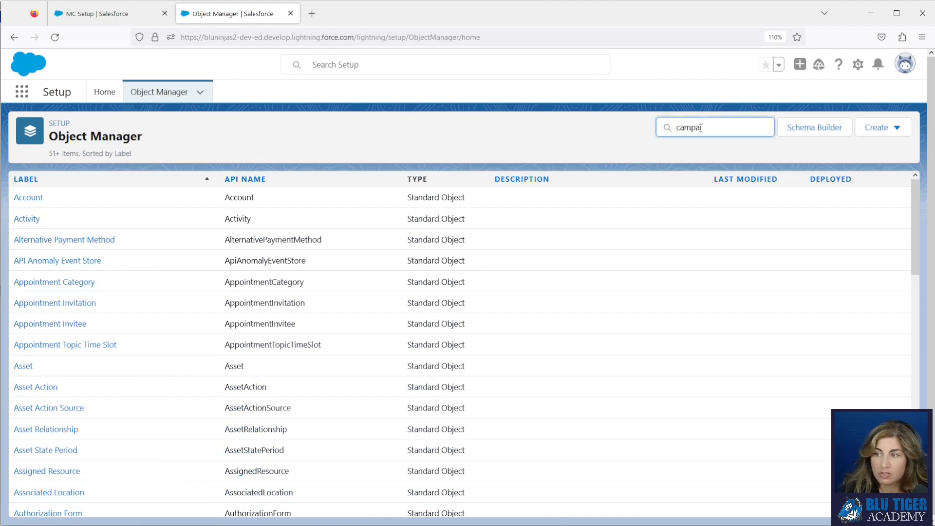
text(ign)
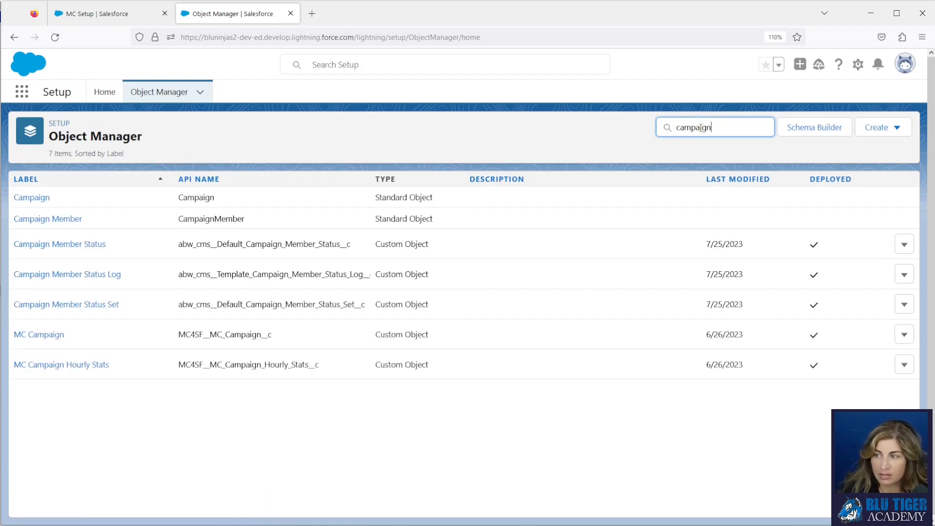
click(66, 224)
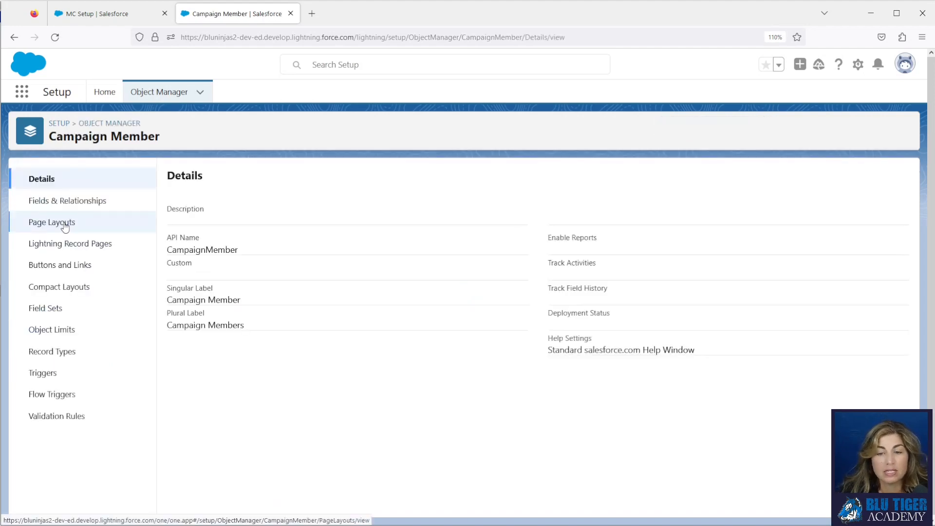
click(60, 202)
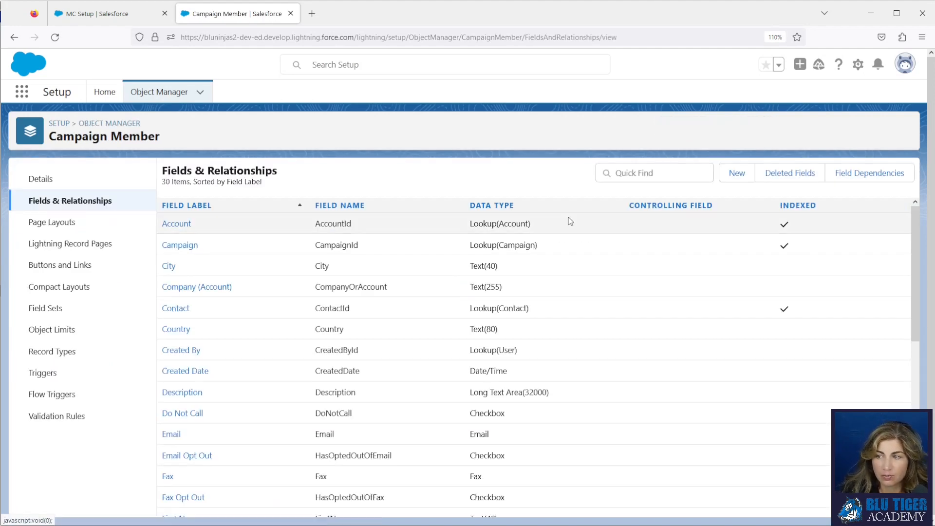
Create a Formula field on Campaign Member labelled "MC Delete Unsubscribes" with a Checkbox return type, continuing to the formula definition.
click(736, 174)
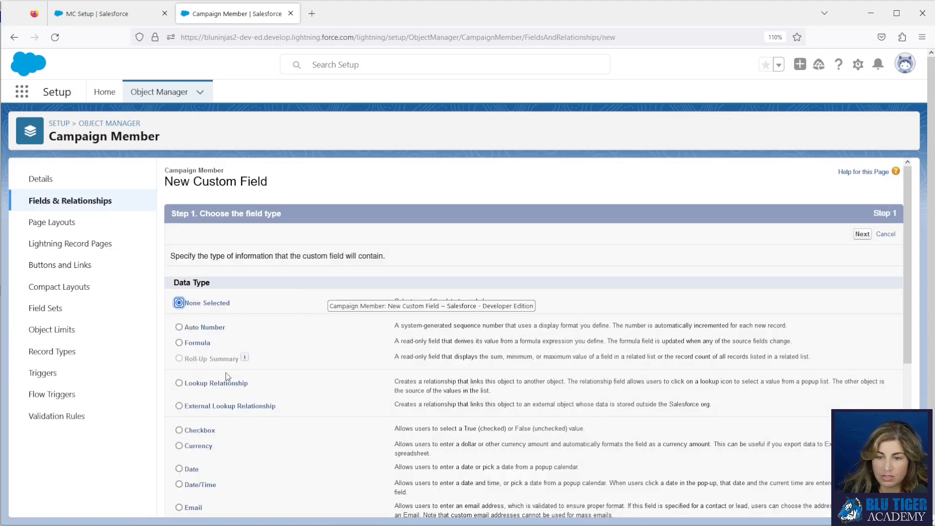
click(208, 344)
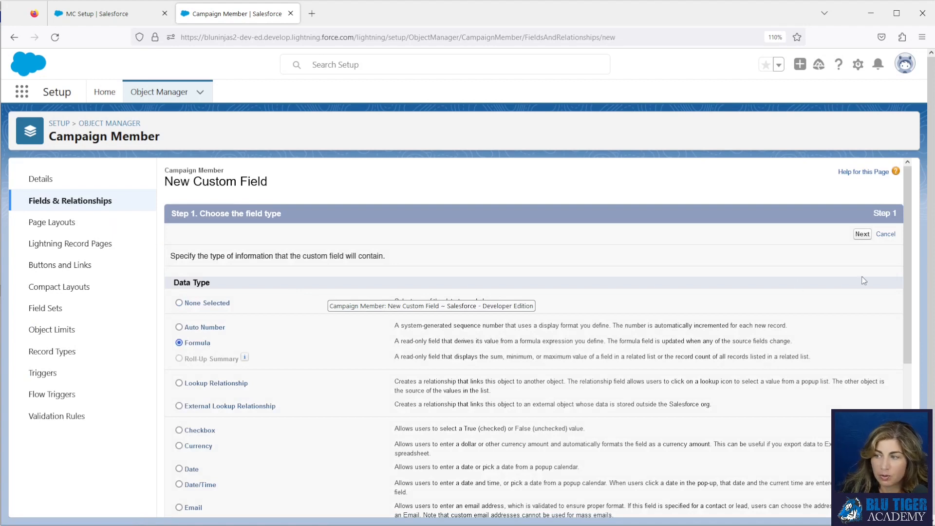
click(862, 234)
text(MC)
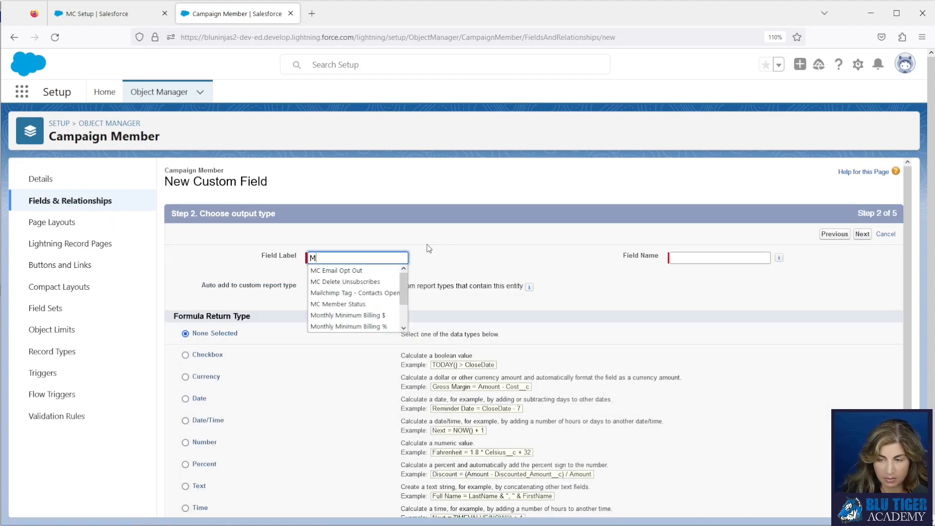
click(385, 282)
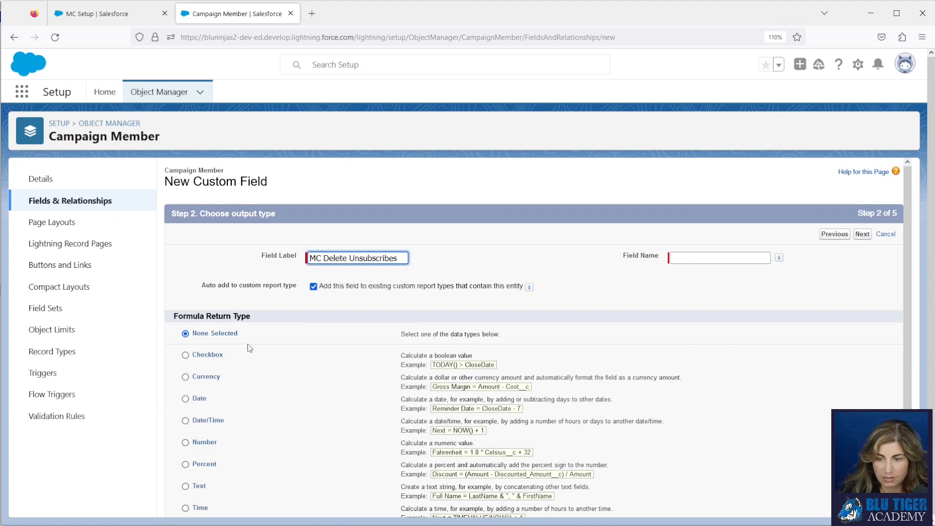
click(212, 357)
click(862, 234)
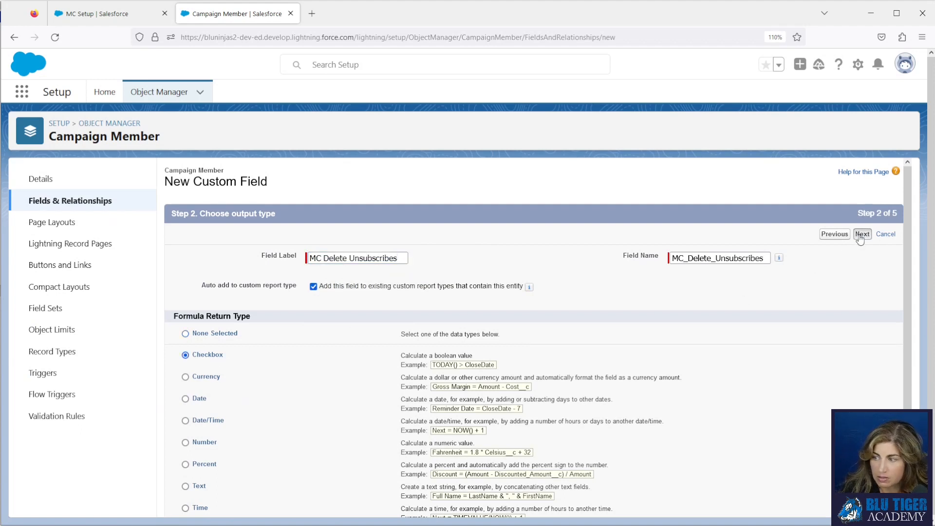
Set the help text to "This field is a helper field used in a flow to identify which campaign members should be deleted from this campaign.".
key(alt+Tab)
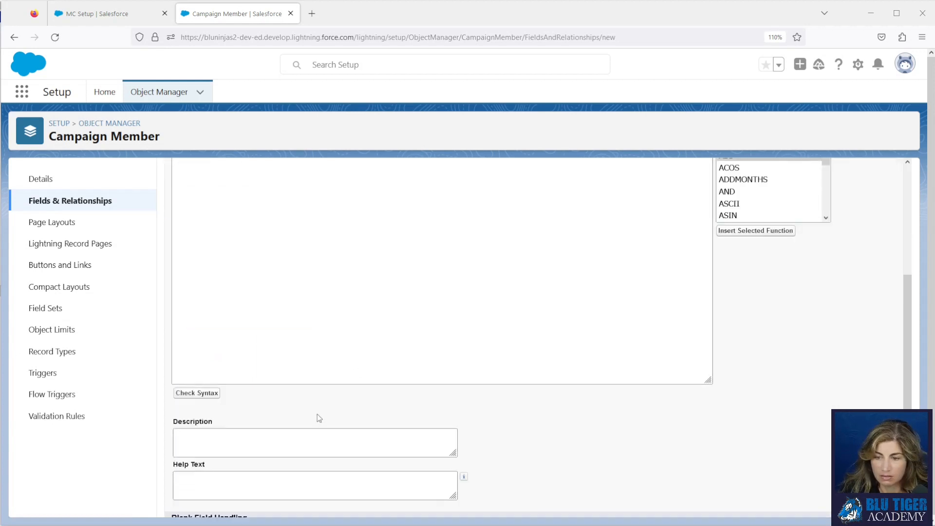
scroll(331, 380, down, 4)
click(268, 395)
text(This field is a helper field used in a flow to identify which campaign members should be deleted from this campaign.)
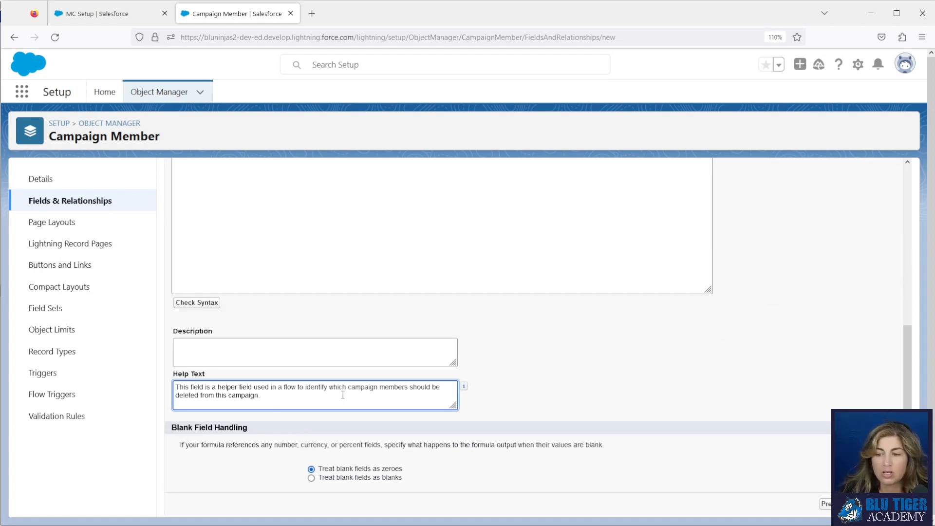
Insert the parent campaign's field as the formula, Campaign.MC_Delete_Unsubscribes__c, and finish creating the field.
scroll(343, 395, up, 4)
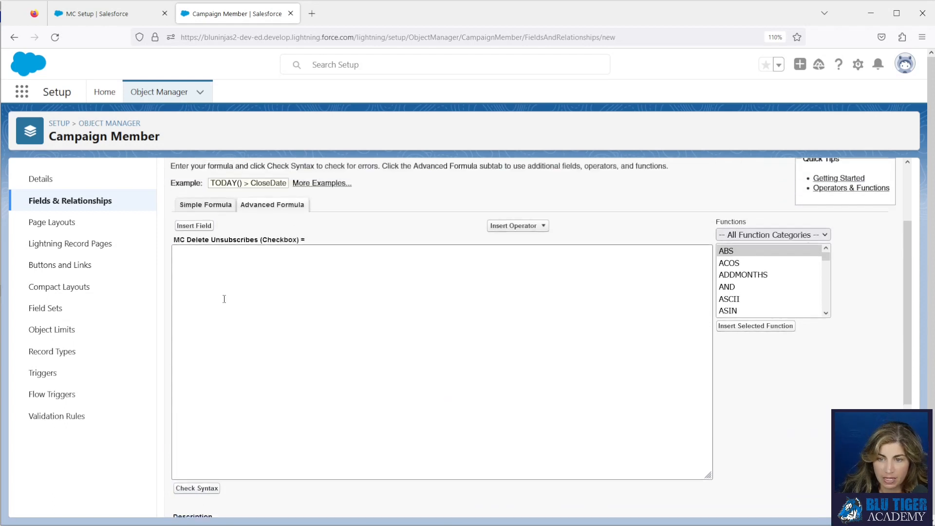
click(194, 232)
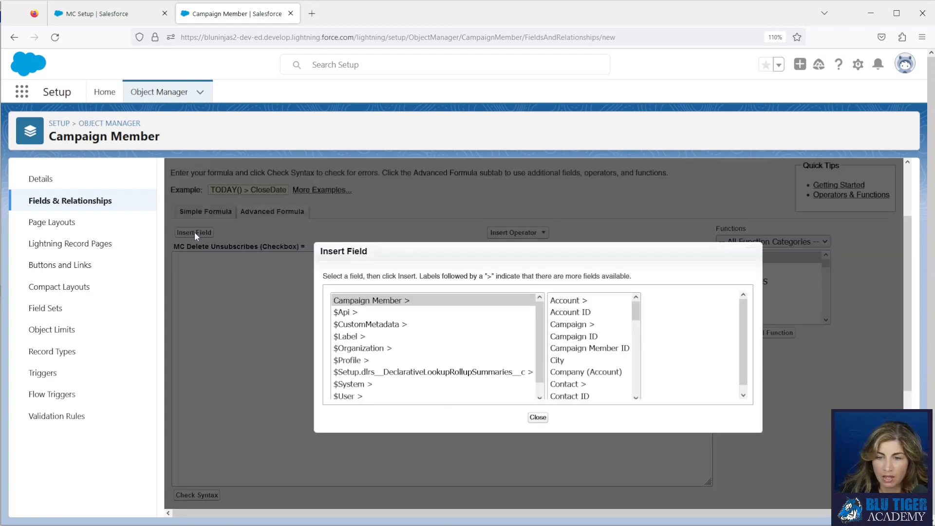
click(588, 325)
scroll(658, 346, down, 10)
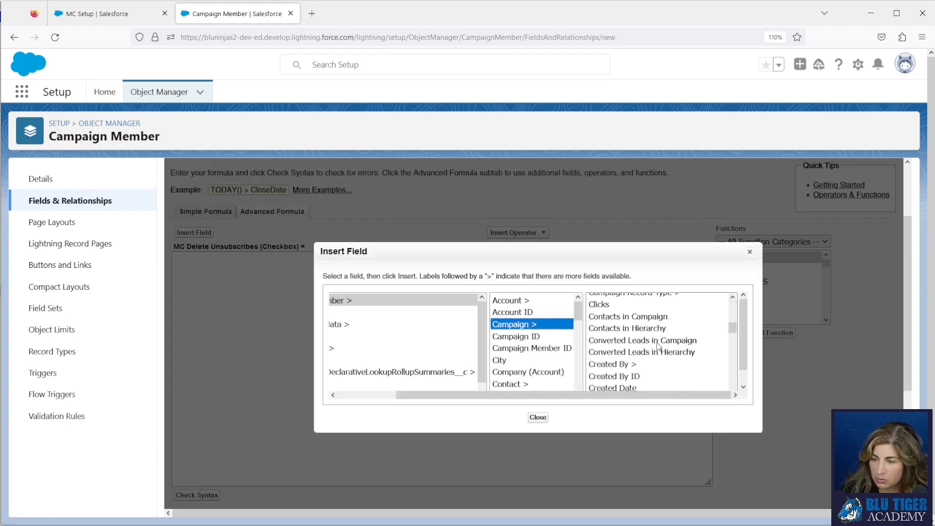
scroll(657, 346, down, 3)
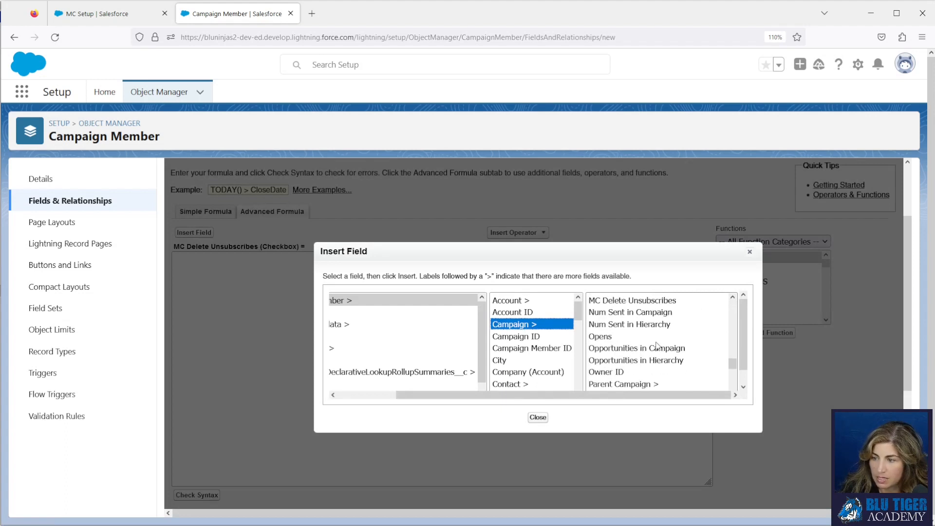
click(645, 301)
click(652, 370)
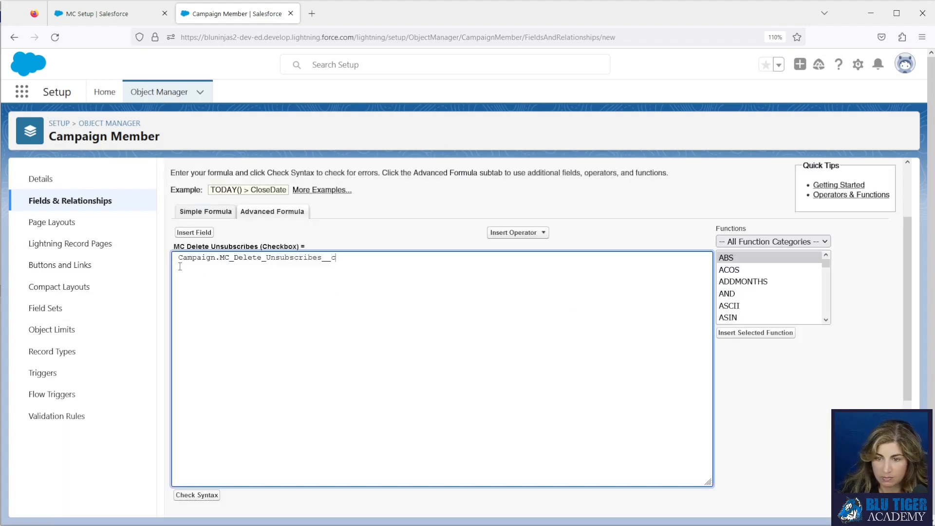
scroll(651, 322, up, 2)
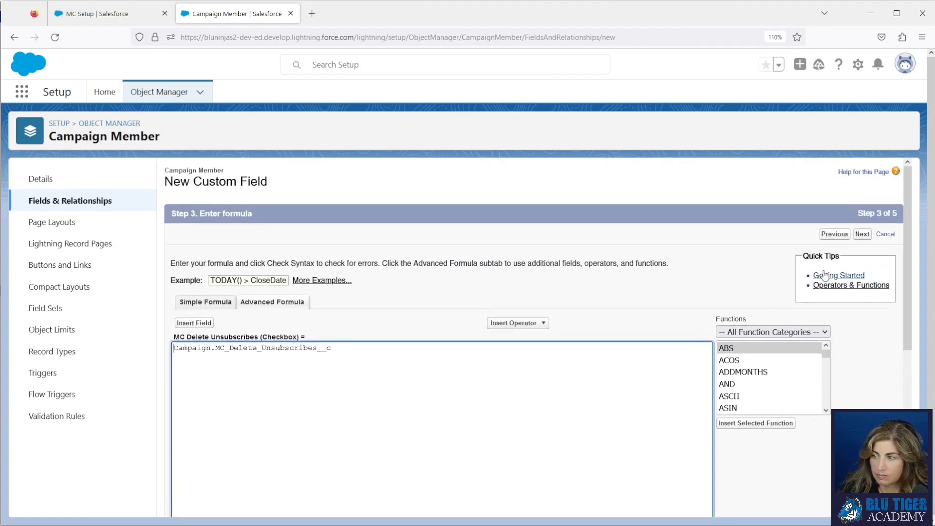
click(862, 234)
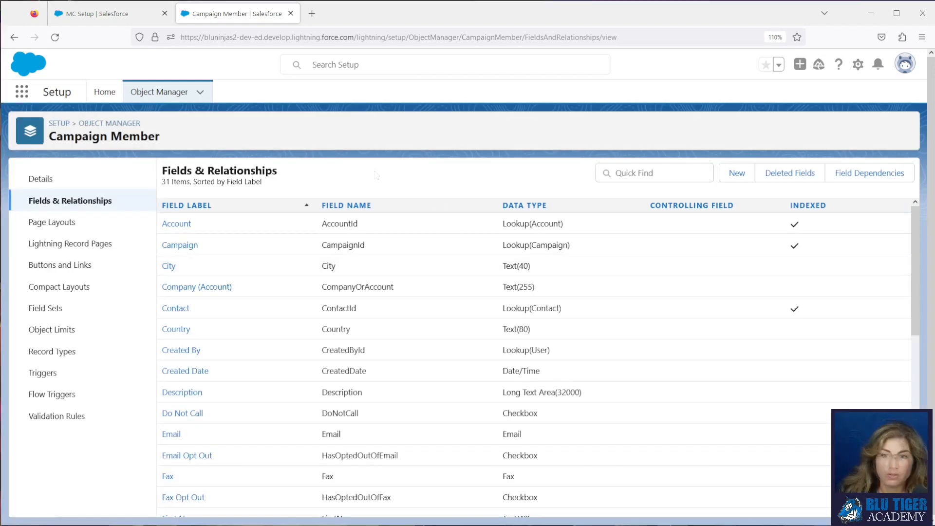
Search Setup for "flow" and open the list of all flows.
click(105, 92)
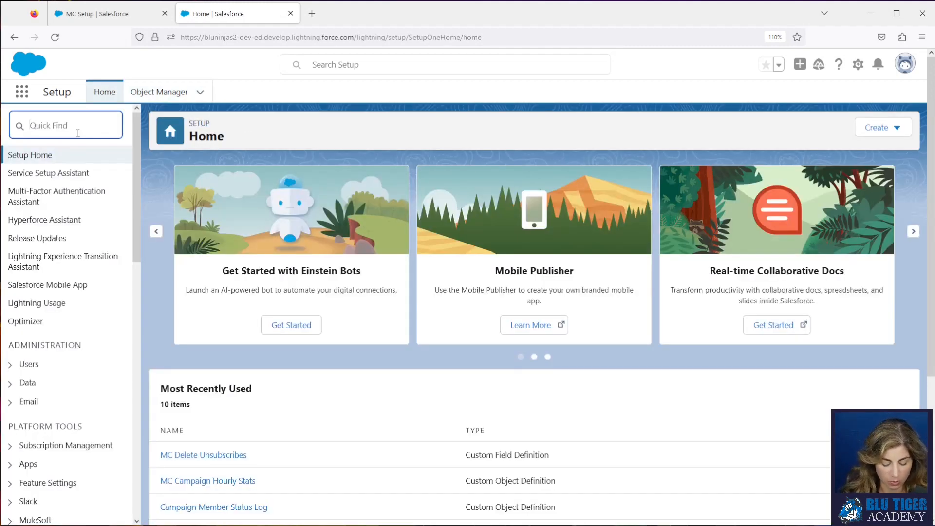
text(flow)
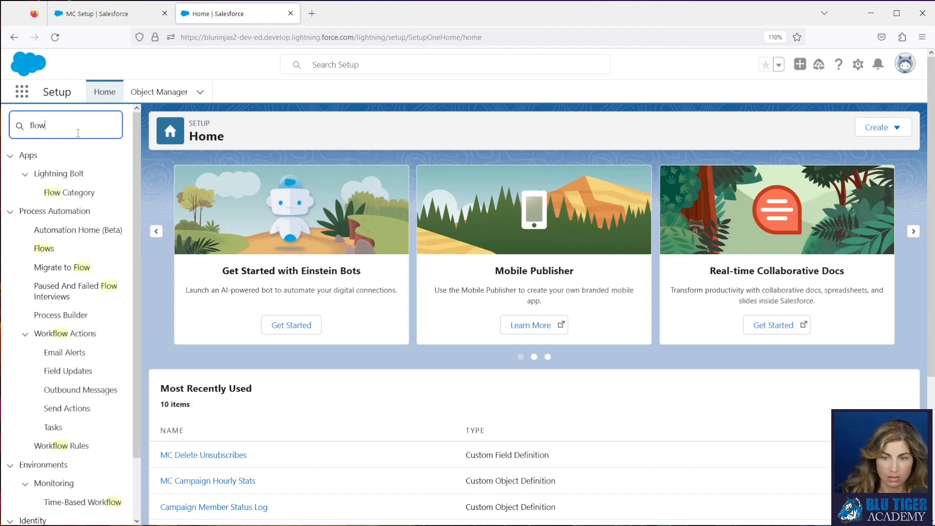
click(52, 254)
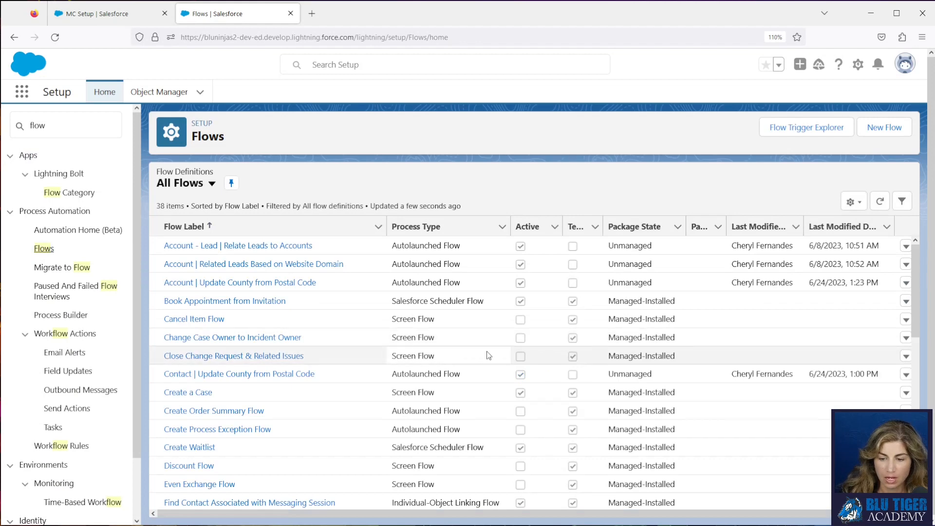
Open version 5 of the "MC Subscriber | Update Leads and Contacts" flow in Flow Builder from its details page.
scroll(487, 352, down, 7)
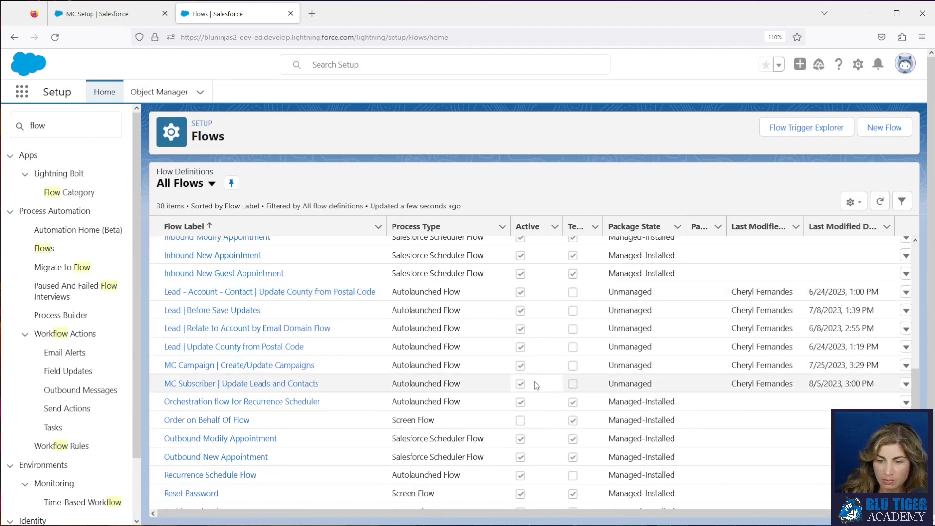
click(905, 385)
click(881, 403)
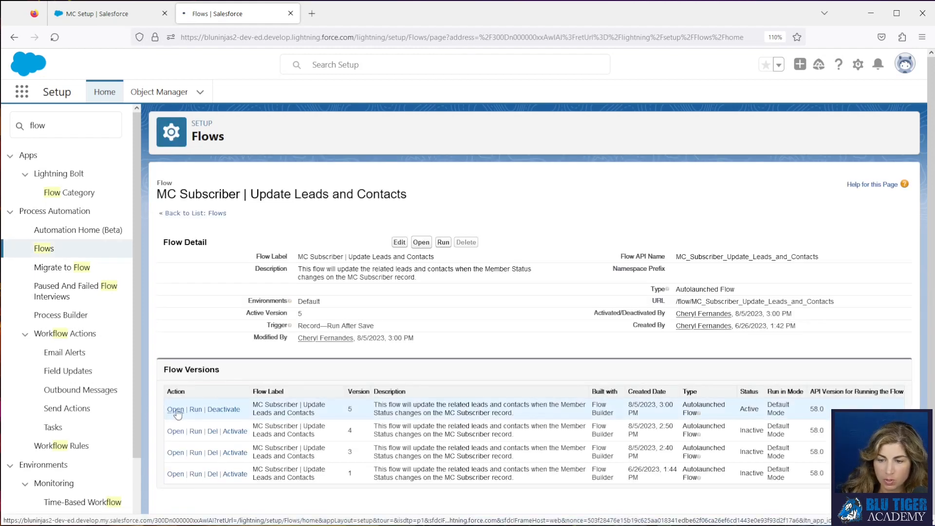
click(179, 413)
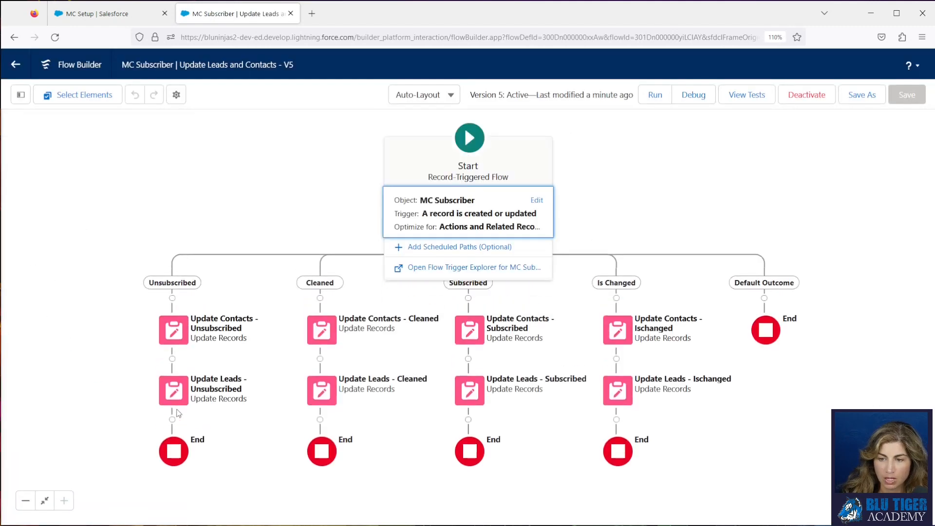
Add a Get Records element named "Get Campaign Members" for the Campaign Member object after "Update Leads - Unsubscribed".
scroll(250, 367, down, 5)
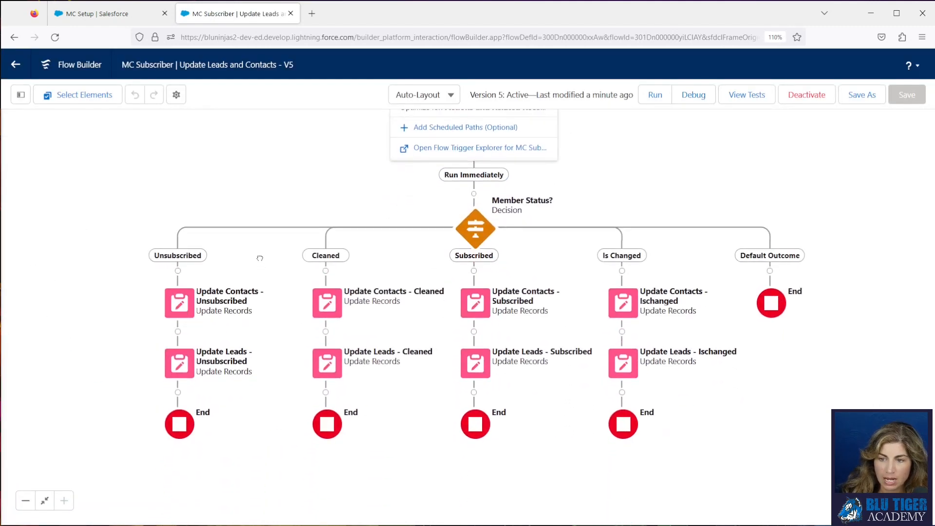
click(178, 392)
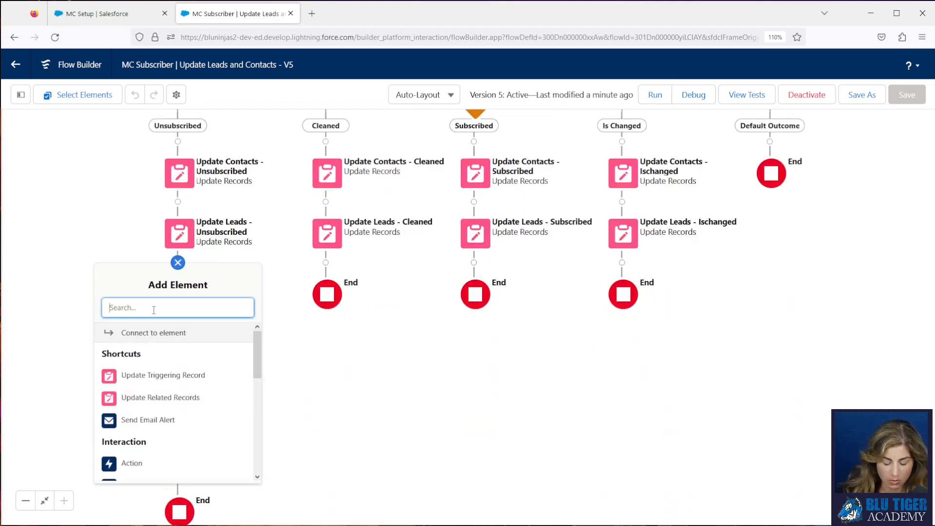
text(get)
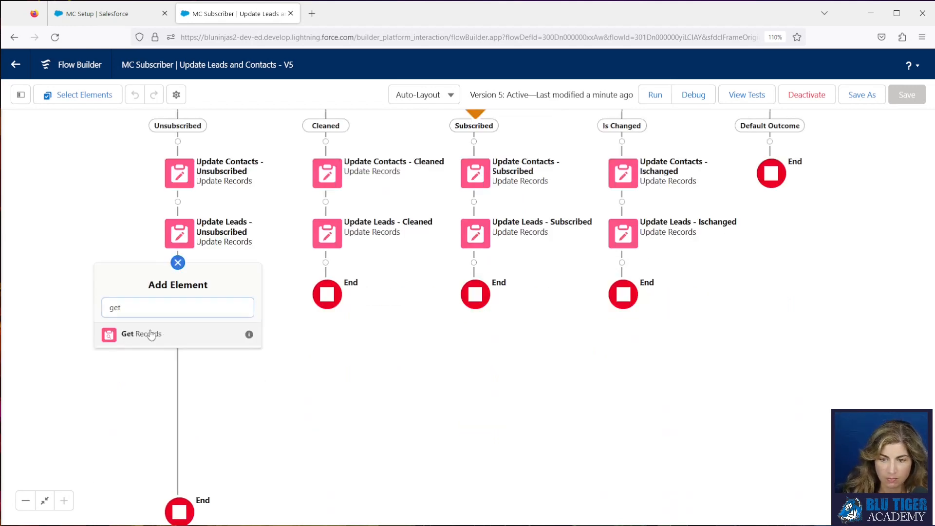
click(149, 333)
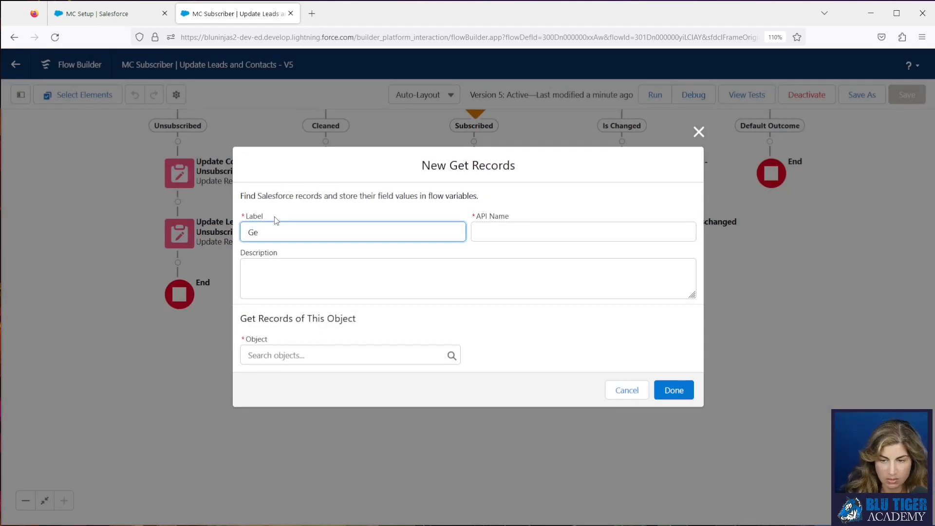
text(Get Campaign Members)
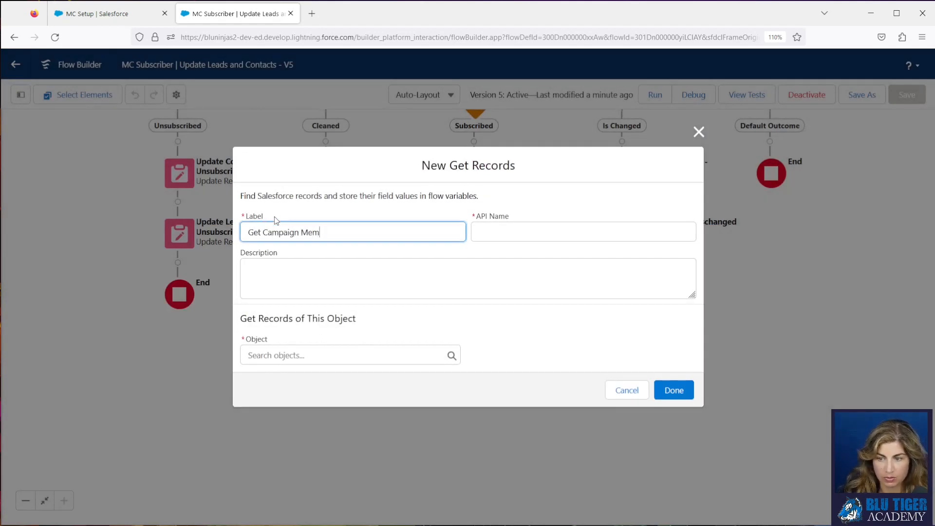
key(Tab)
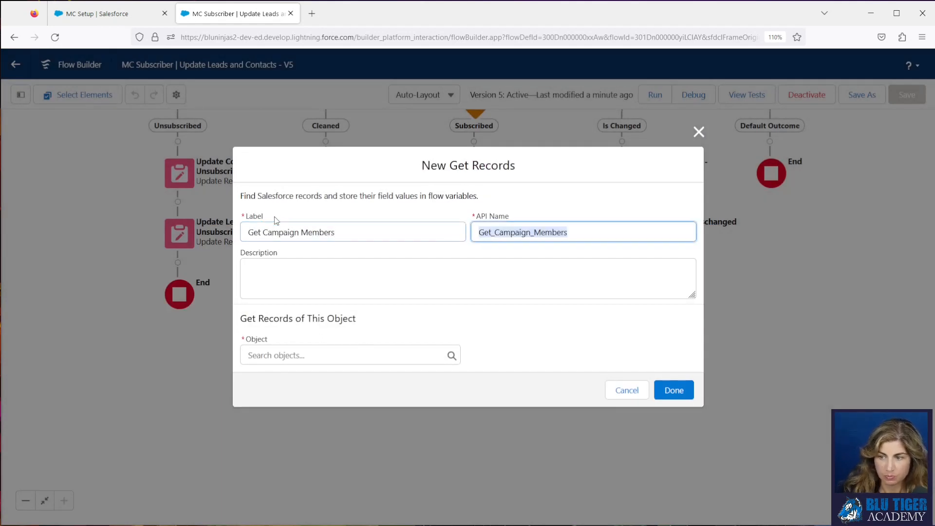
click(280, 352)
text(campaign)
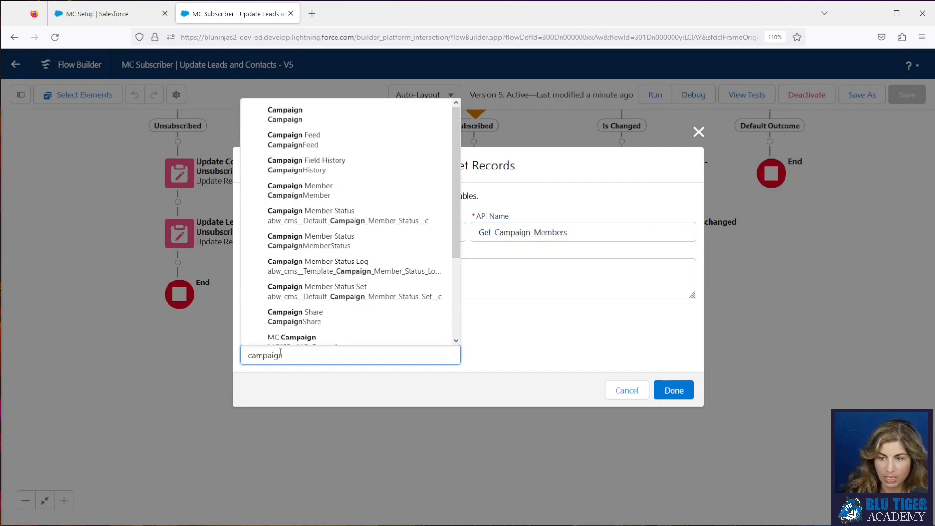
click(290, 191)
Filter the campaign member records to those where MC_Delete_Unsubscribes__c equals True.
scroll(308, 323, down, 2)
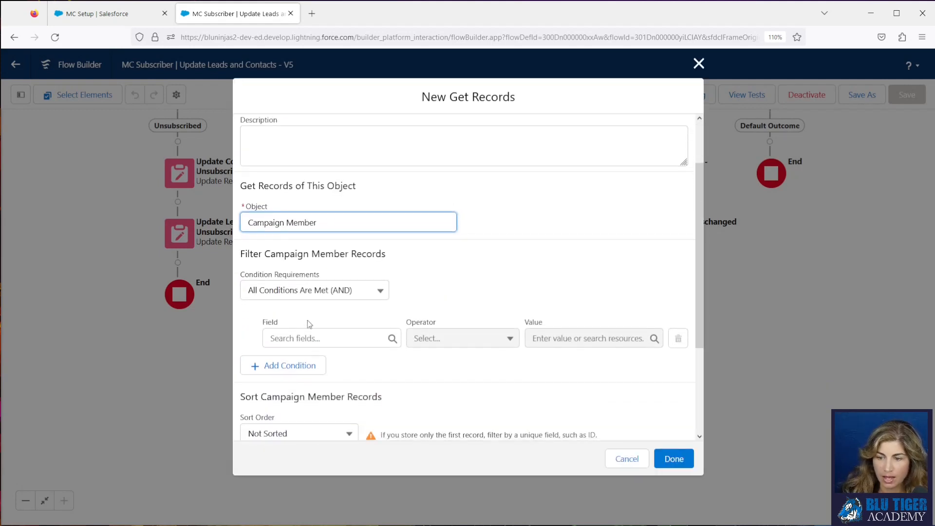
click(303, 337)
text(mc)
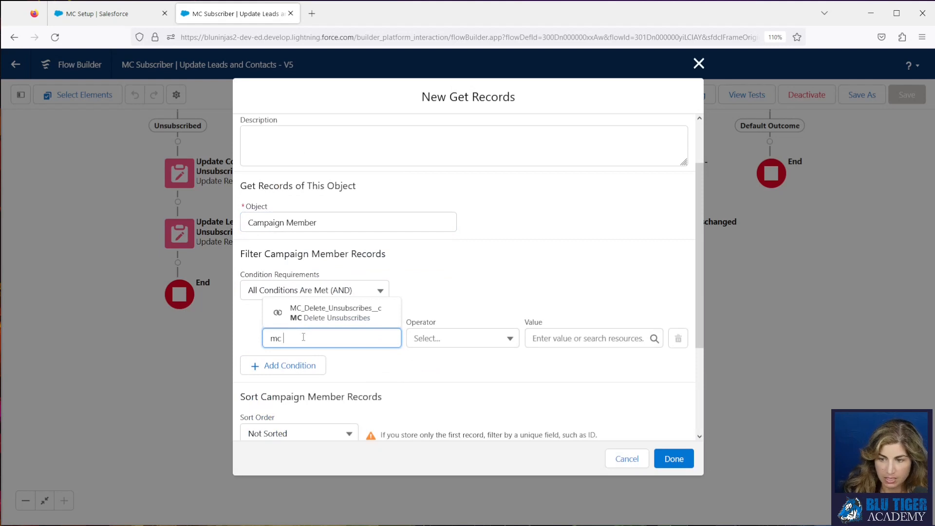
click(308, 313)
click(548, 339)
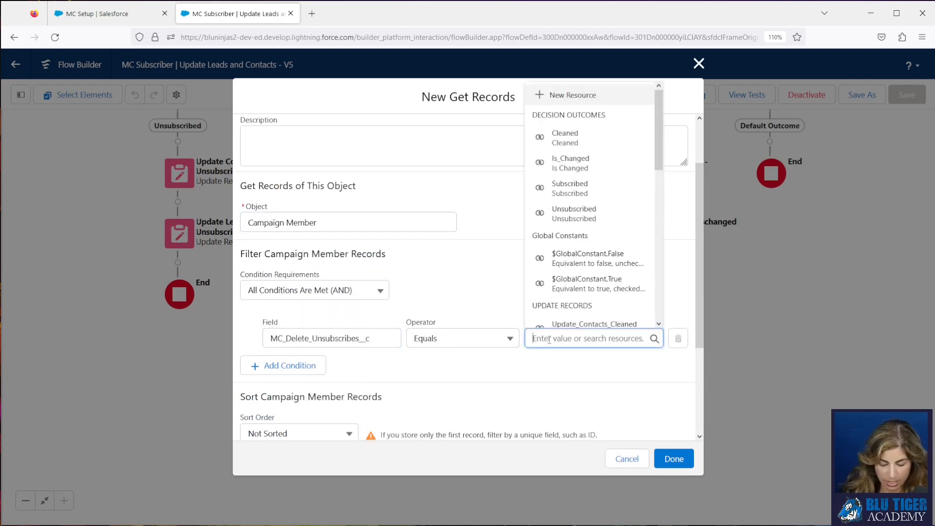
text(tr)
click(565, 314)
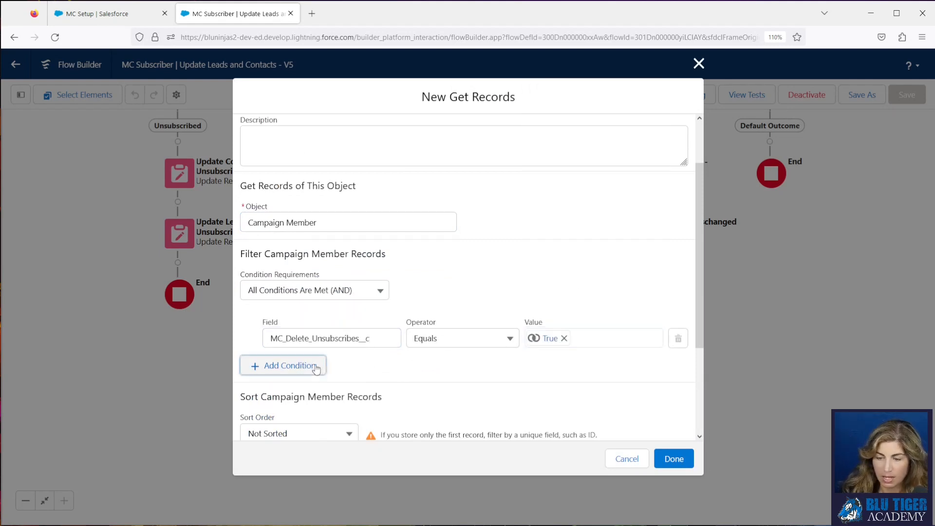
Add a second filter condition requiring Email to equal the triggering record's Email Address field, MC4SF__Email2__c.
click(316, 369)
click(320, 374)
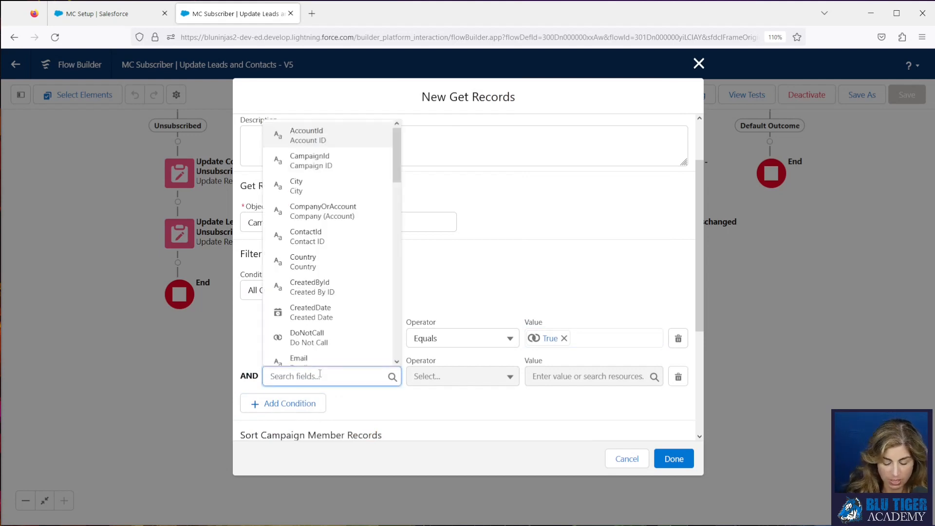
text(email)
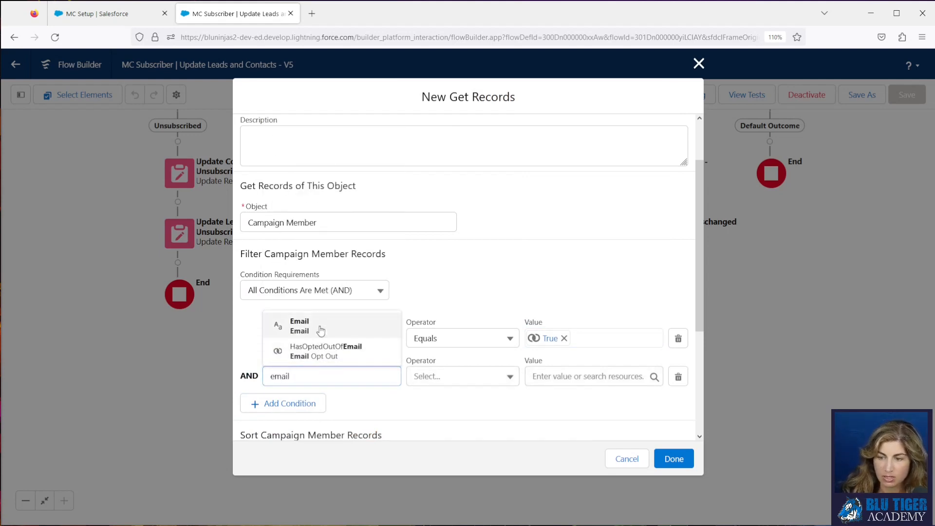
click(321, 332)
click(565, 375)
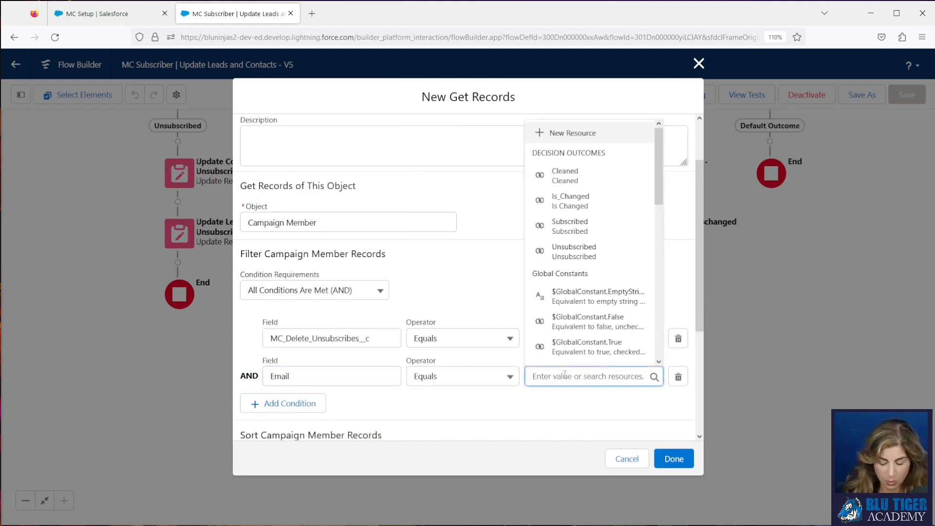
text(rec)
click(565, 327)
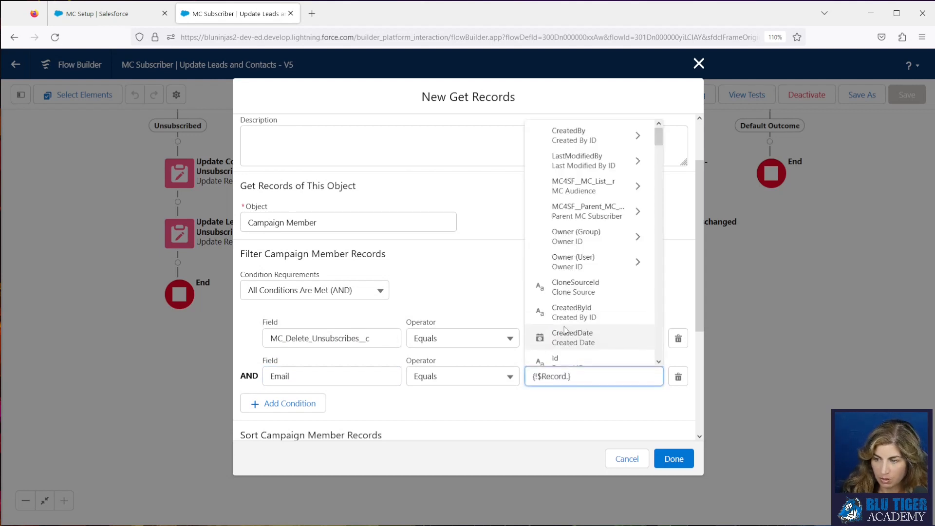
scroll(565, 331, down, 3)
text(email)
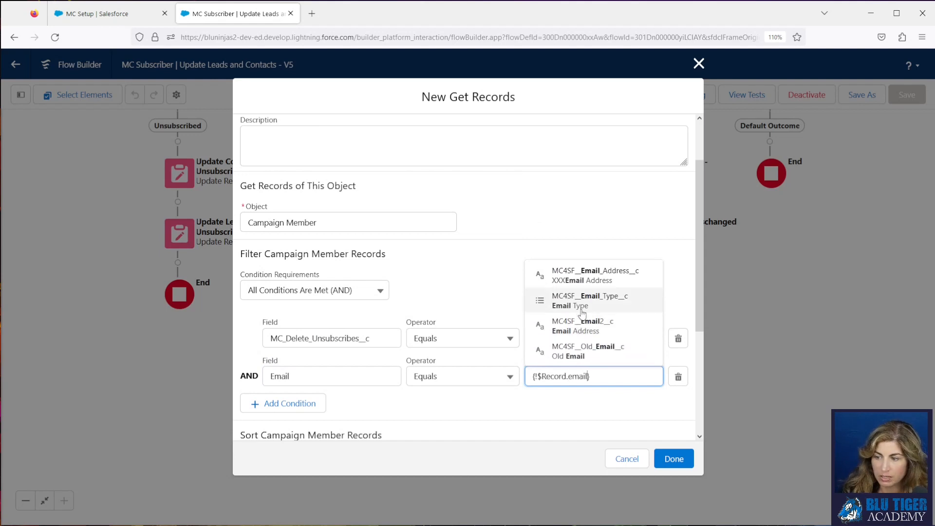
click(579, 327)
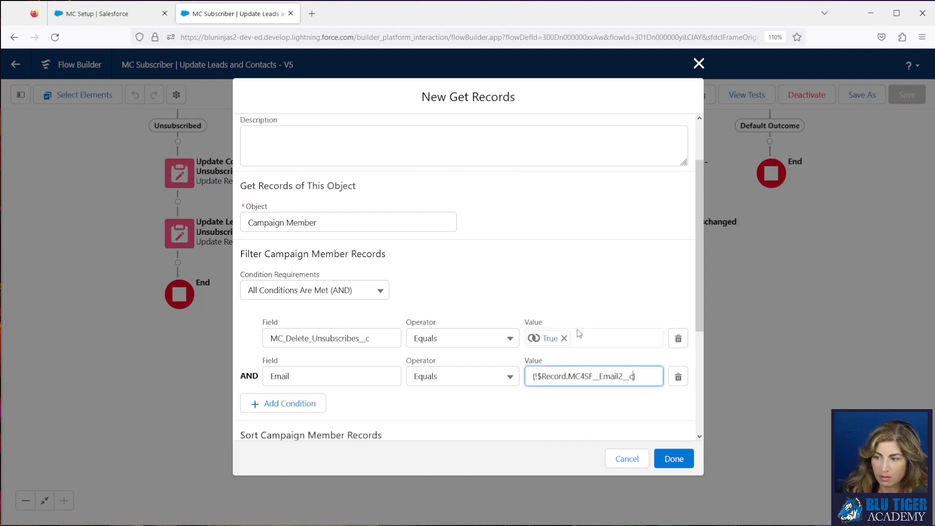
click(531, 408)
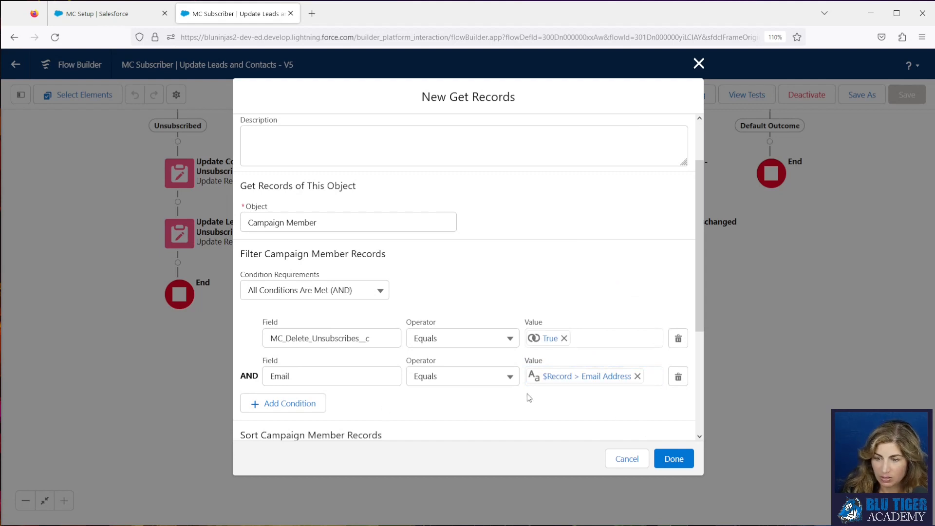
Store all matching records instead of only the first and finish the Get Records element.
scroll(529, 398, down, 4)
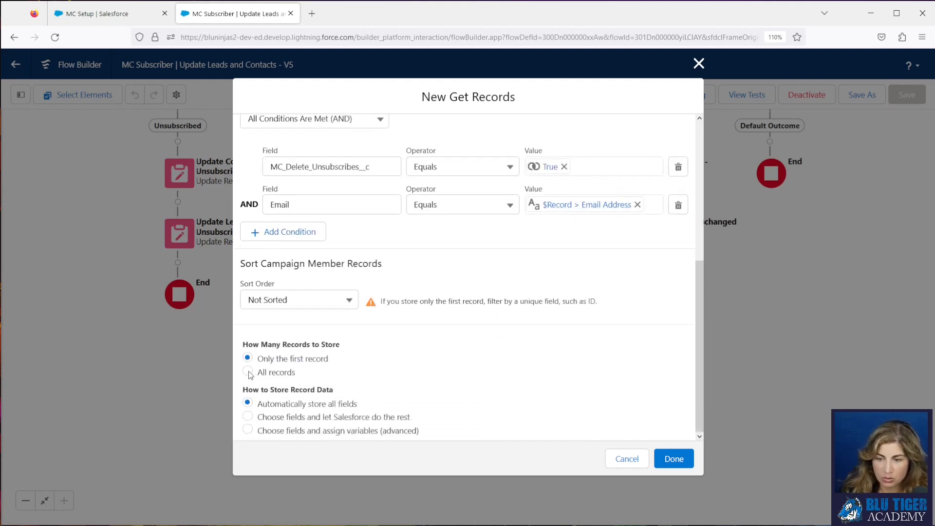
click(248, 372)
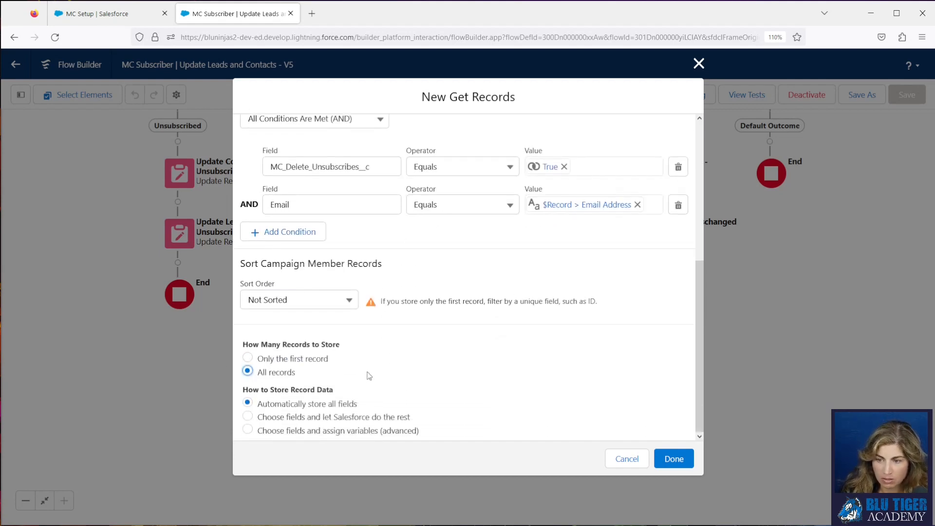
click(673, 459)
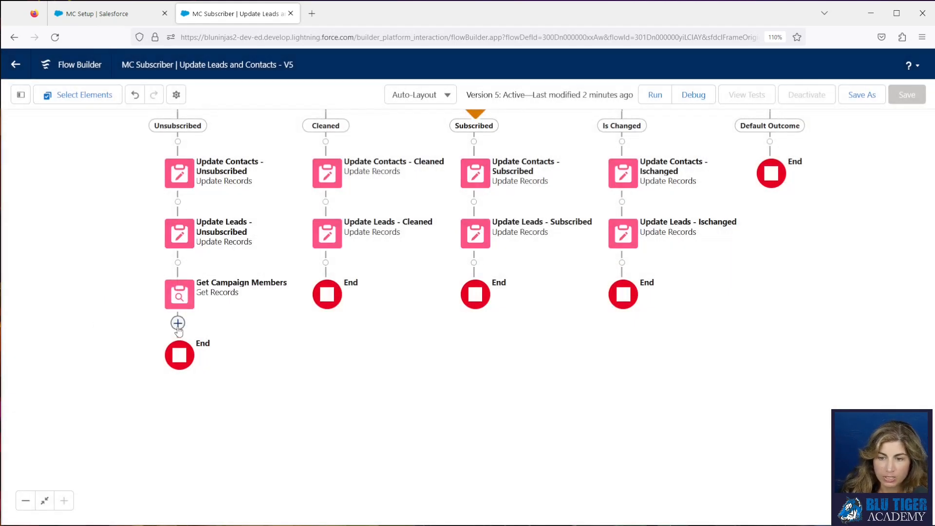
Add a Decision labelled "Campaign Members Exist?" after Get Campaign Members, and name its first outcome "Yes".
click(178, 324)
text(decision)
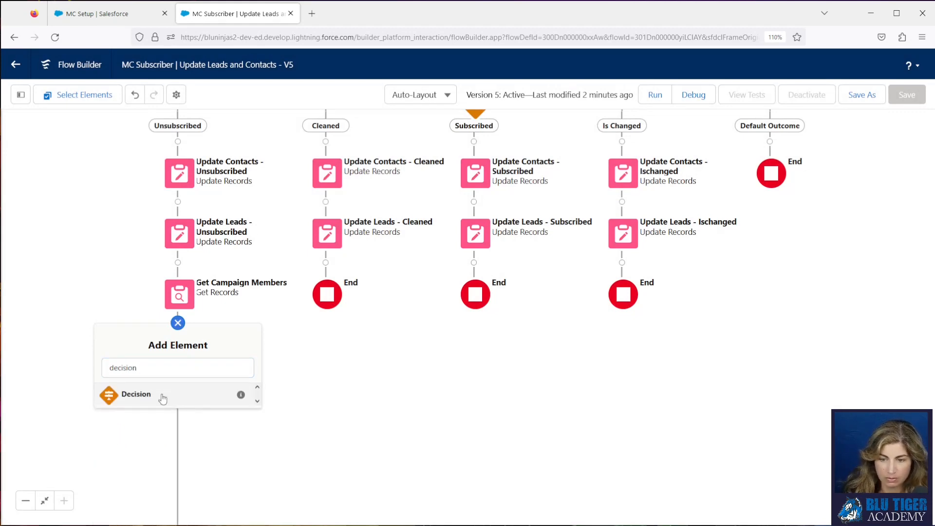
click(163, 396)
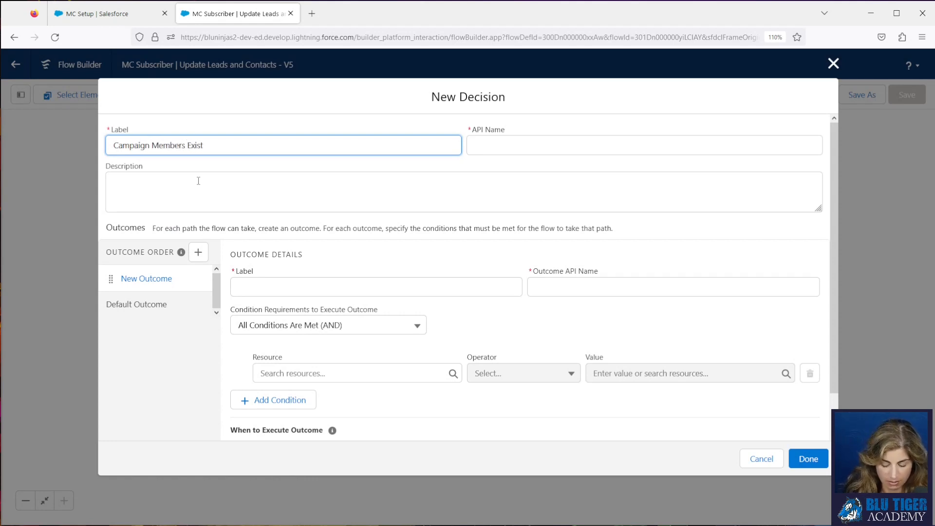
key(Tab)
click(245, 288)
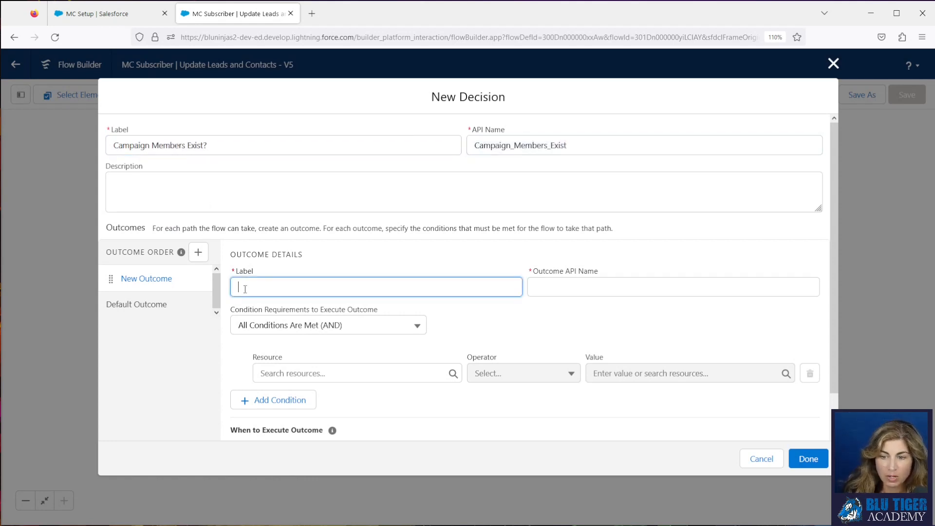
key(Tab)
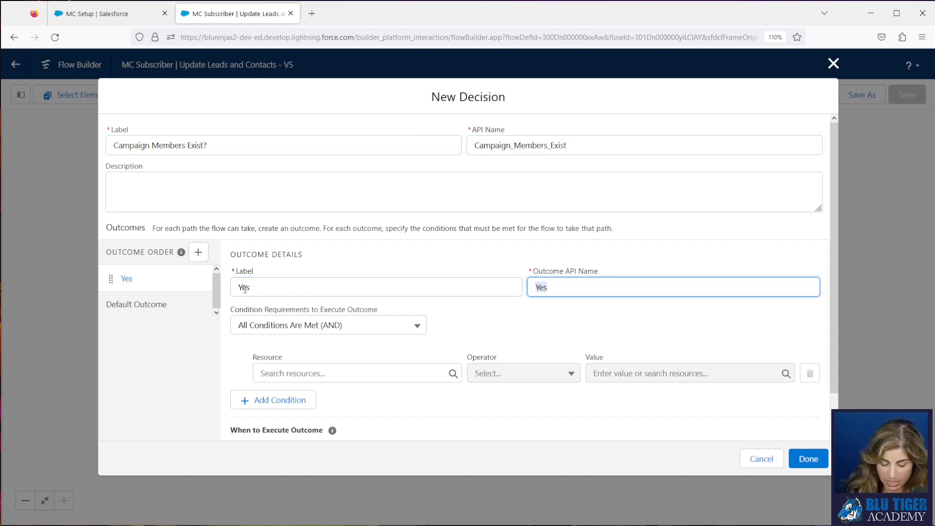
key(Tab)
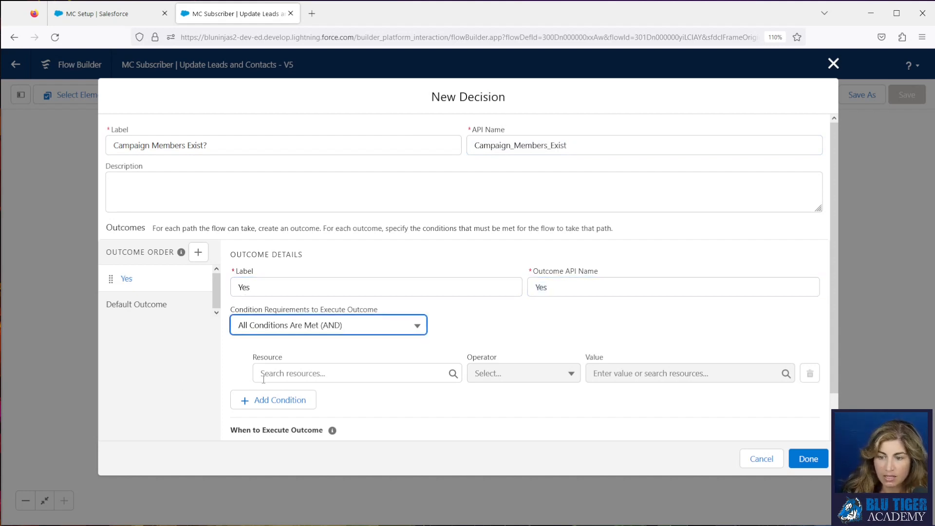
Set the Yes outcome's condition to the Get_Campaign_Members record collection, Is Null, False.
click(285, 374)
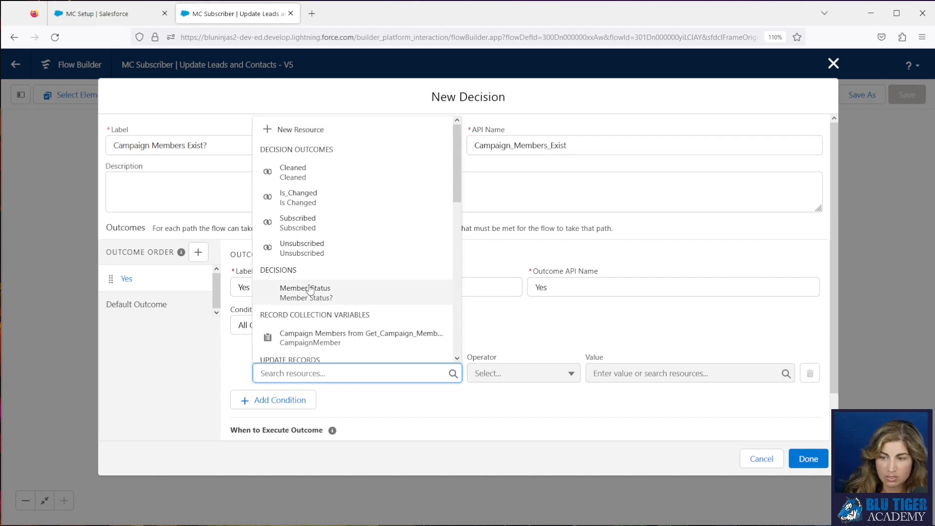
scroll(310, 289, down, 5)
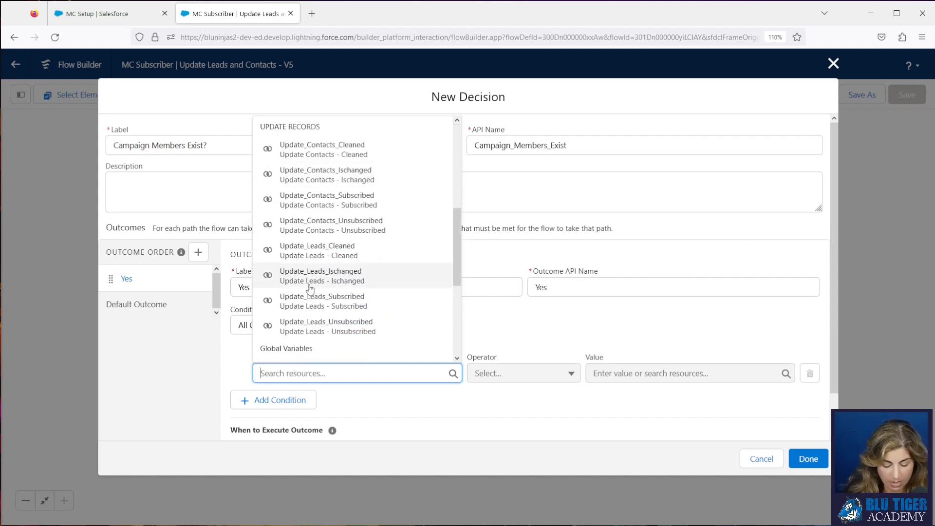
text(campaig)
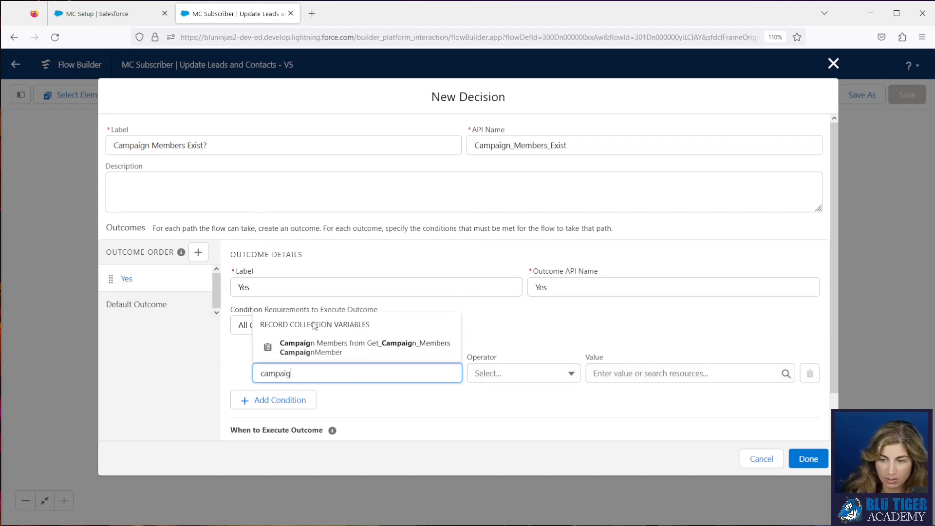
click(314, 348)
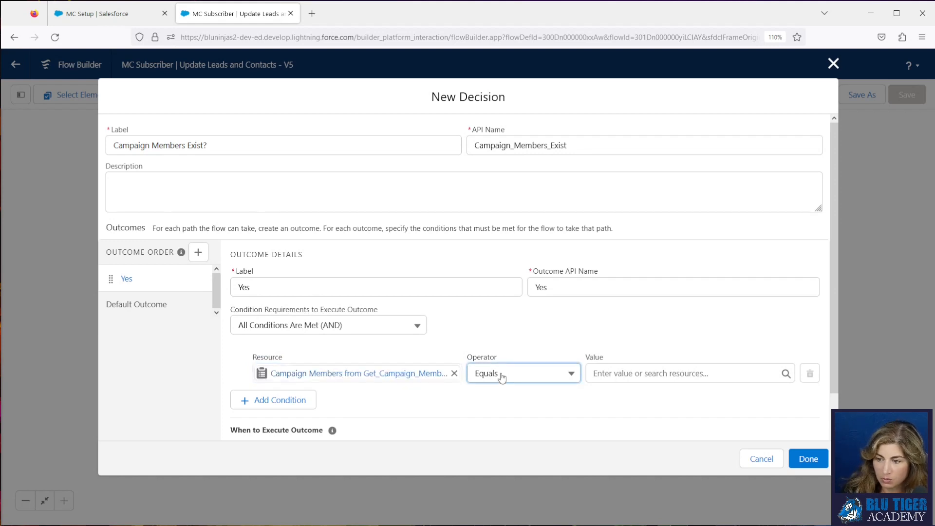
click(504, 376)
click(509, 462)
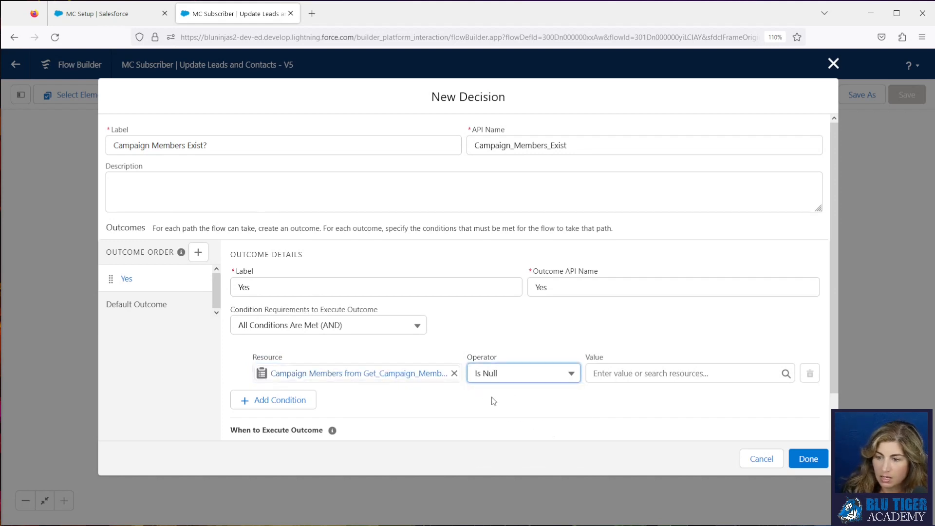
click(384, 379)
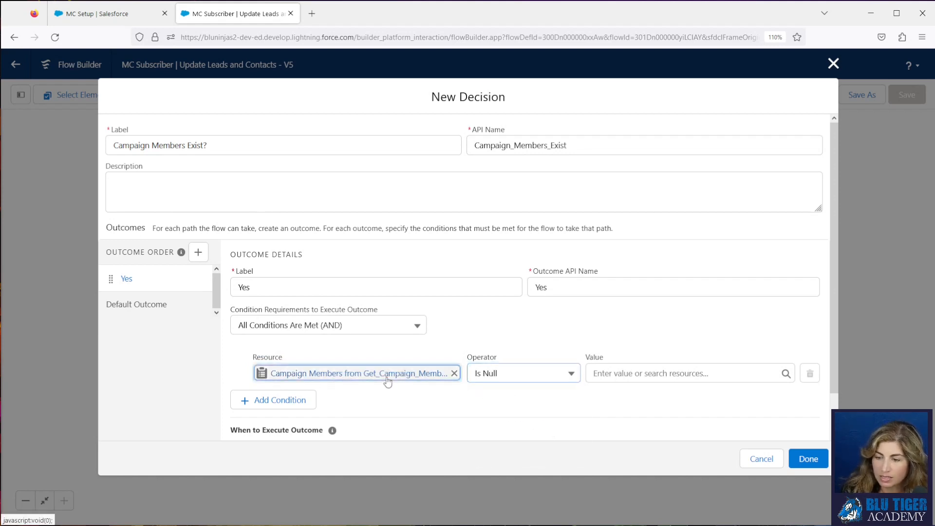
click(655, 374)
text(false)
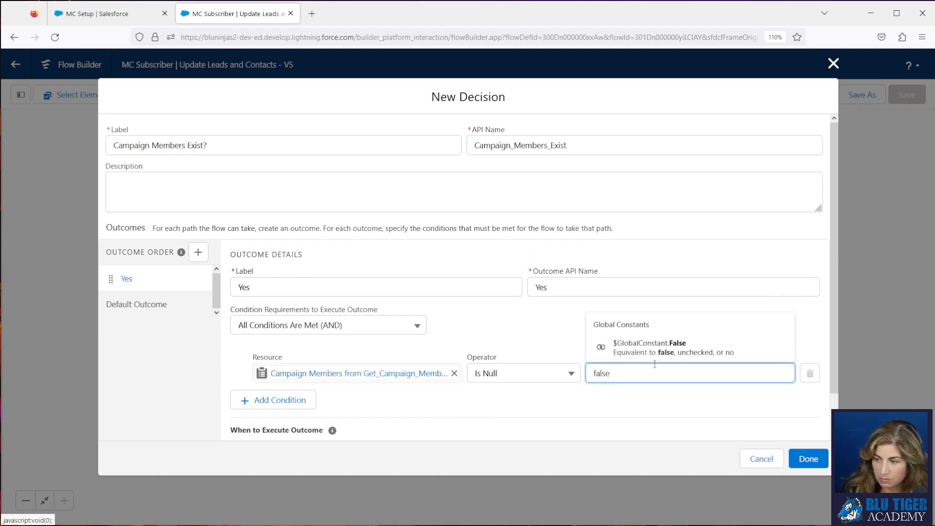
click(652, 346)
Rename the decision's default outcome to "No".
click(179, 304)
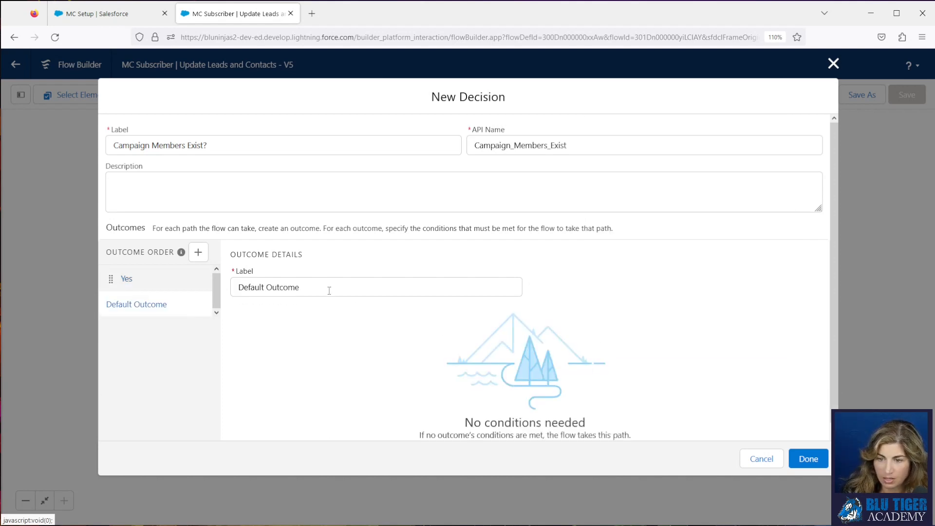
triple_click(329, 291)
text(No)
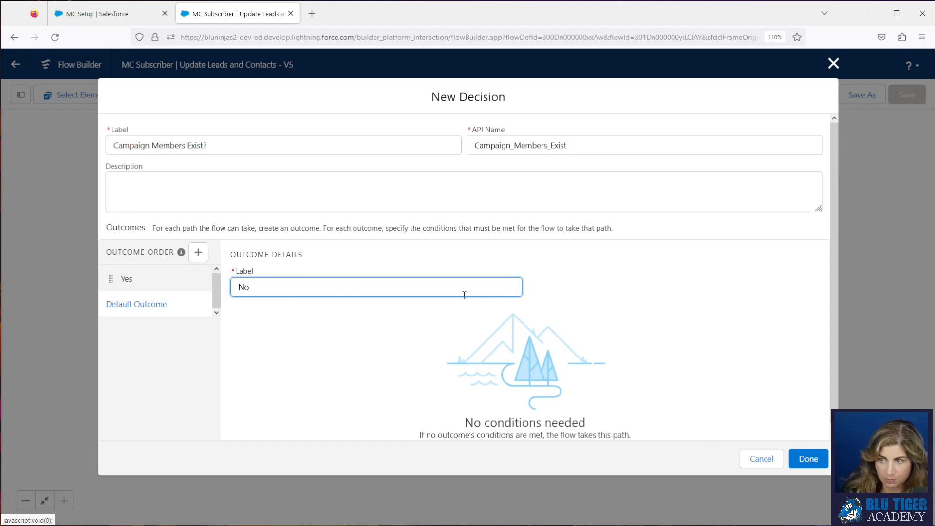
Finish the decision and add a Delete Records element on its Yes path, using the Campaign Members from Get_Campaign_Members collection.
click(808, 459)
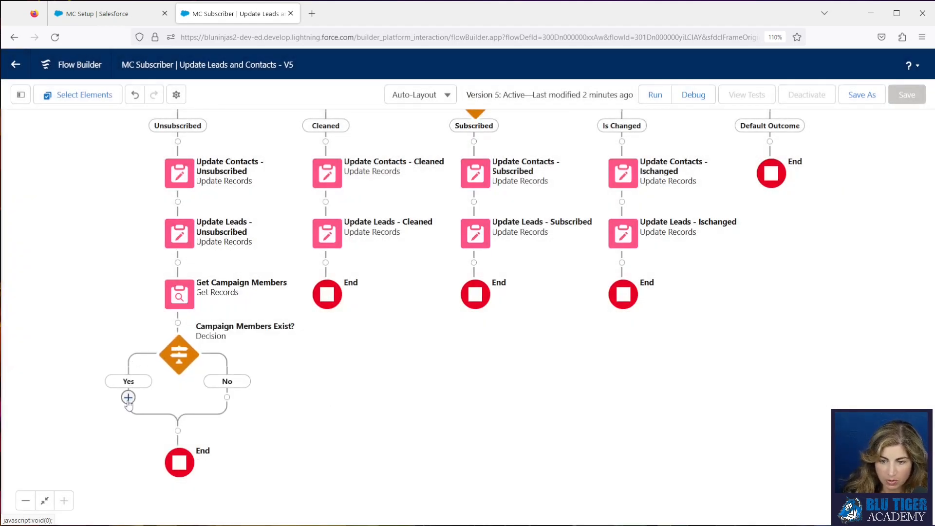
click(128, 398)
text(delete)
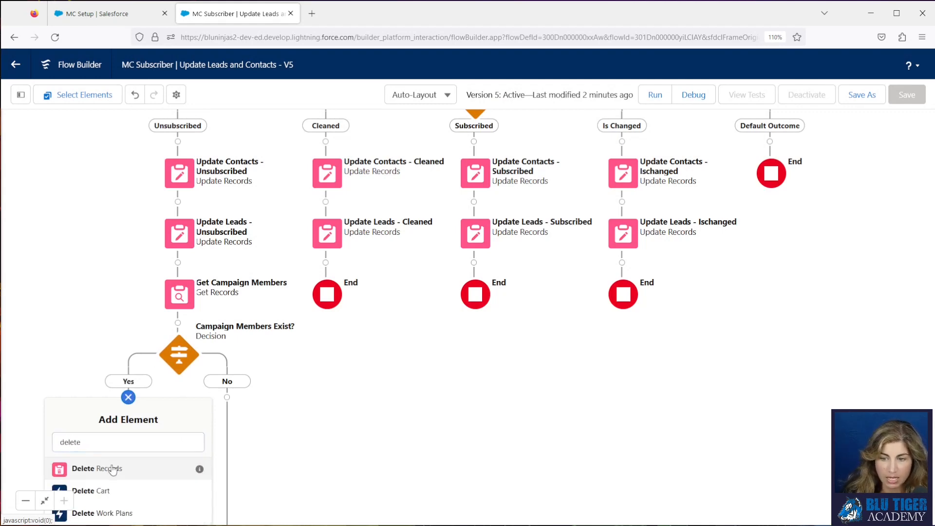
click(114, 468)
click(318, 377)
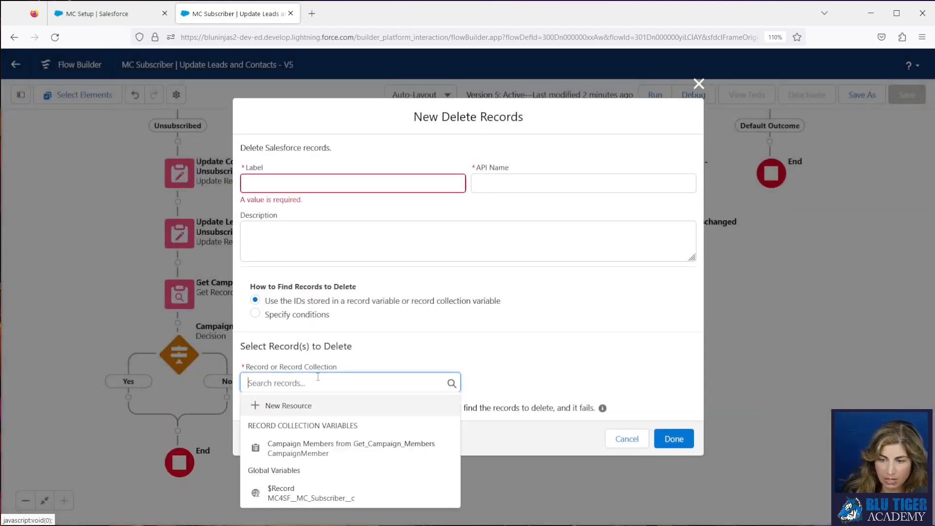
click(325, 444)
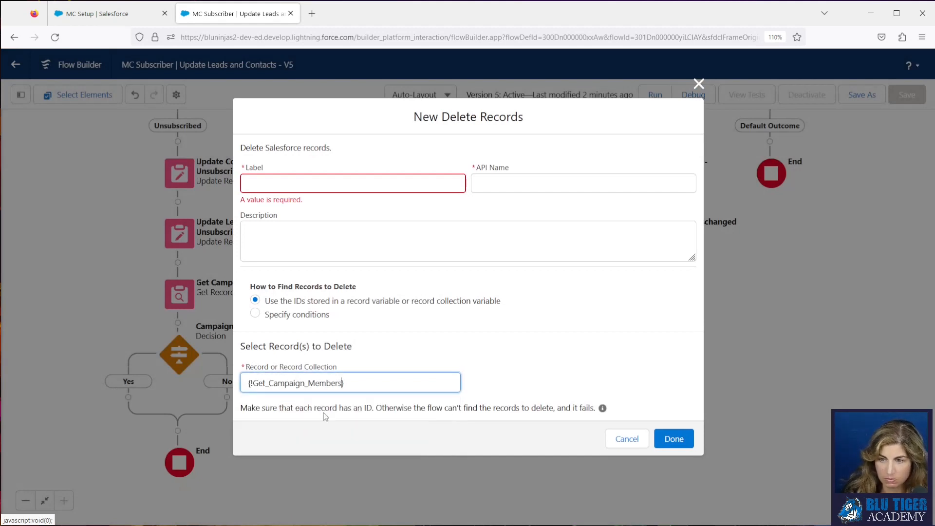
Label the Delete Records element "Delete Campaign Members" and finish it.
click(286, 191)
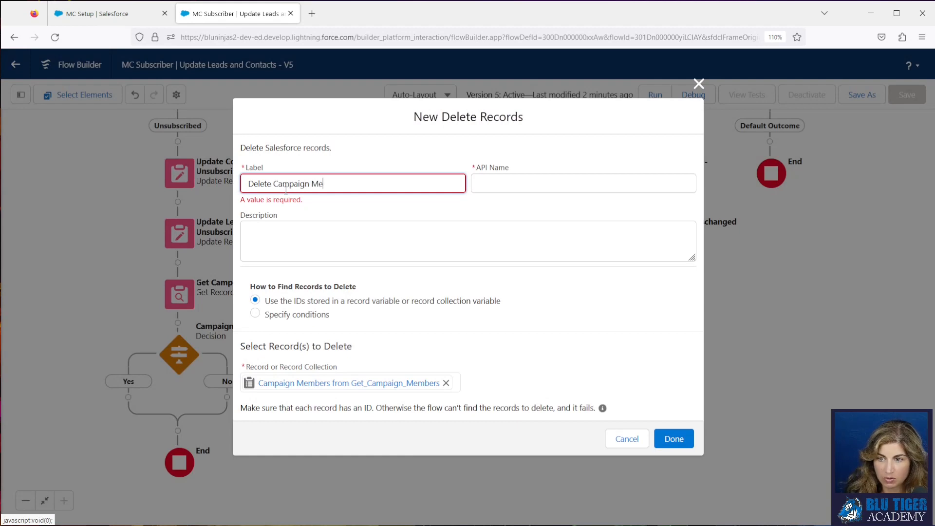
click(392, 207)
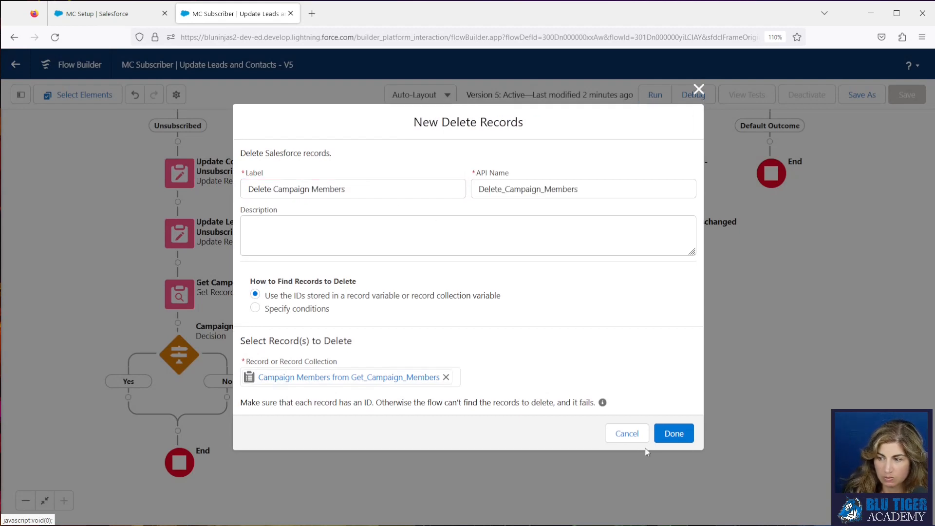
click(674, 438)
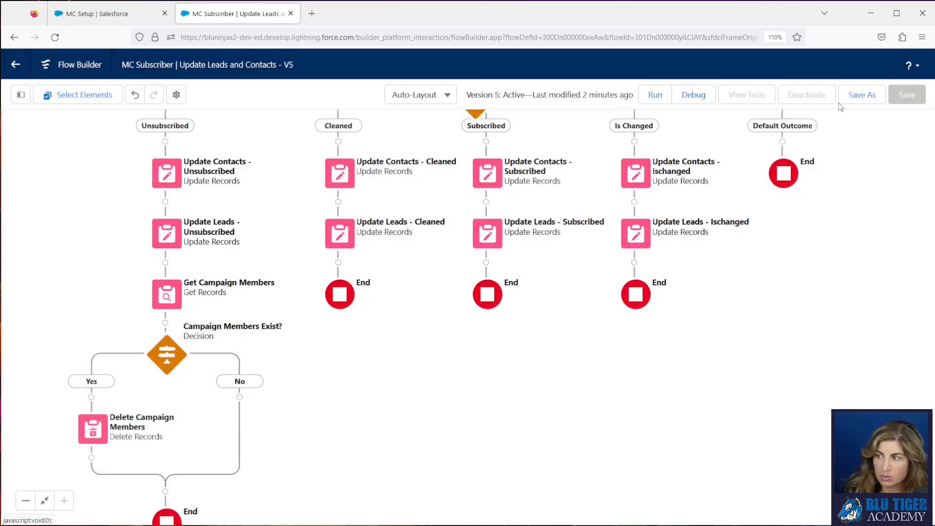
Save the flow as a new version and activate that version.
click(855, 97)
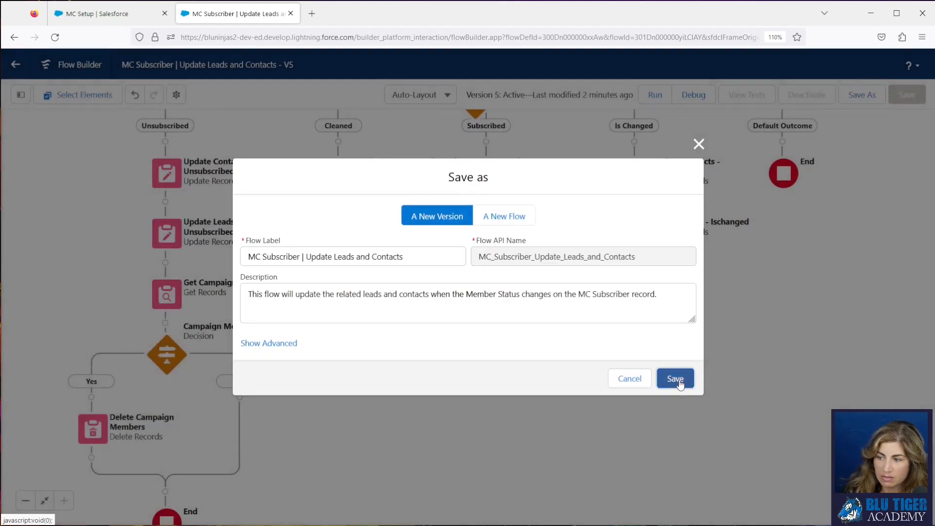
click(677, 380)
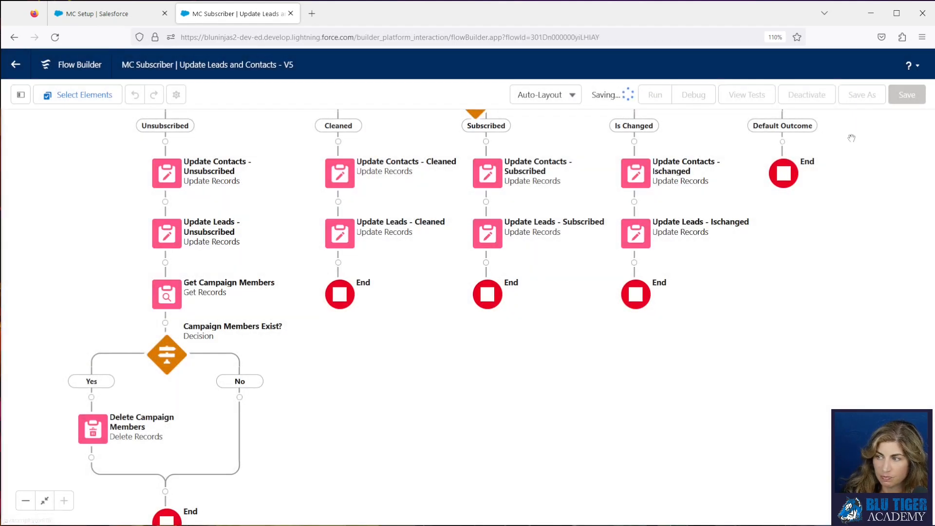
click(803, 101)
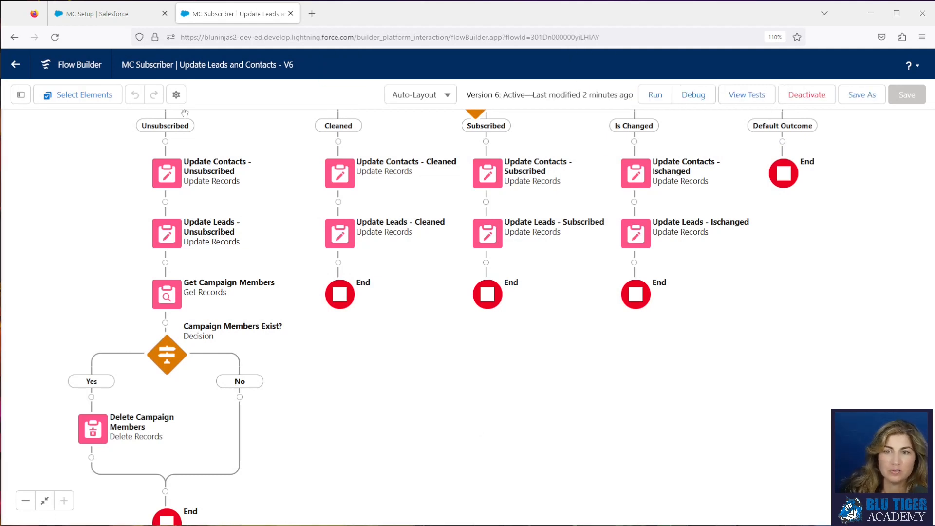
In the other Salesforce tab, open the campaign linked to MC Campaign 2023 MC Subscriber Activity Test 07252023 and check its MC Delete Unsubscribes setting.
click(123, 19)
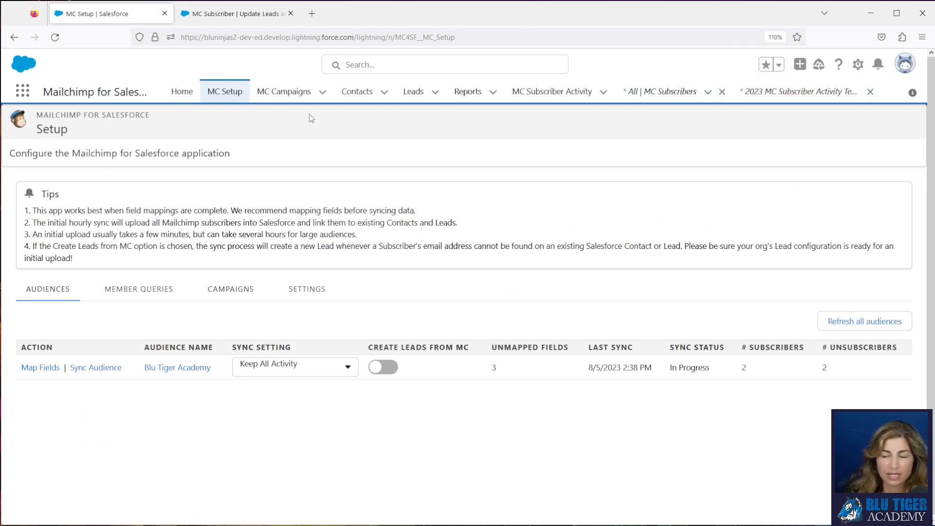
click(277, 93)
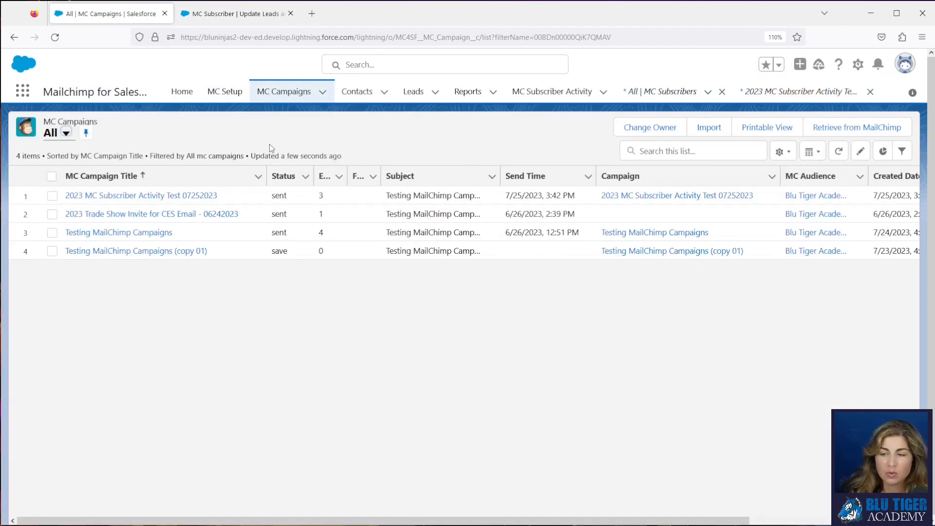
click(647, 195)
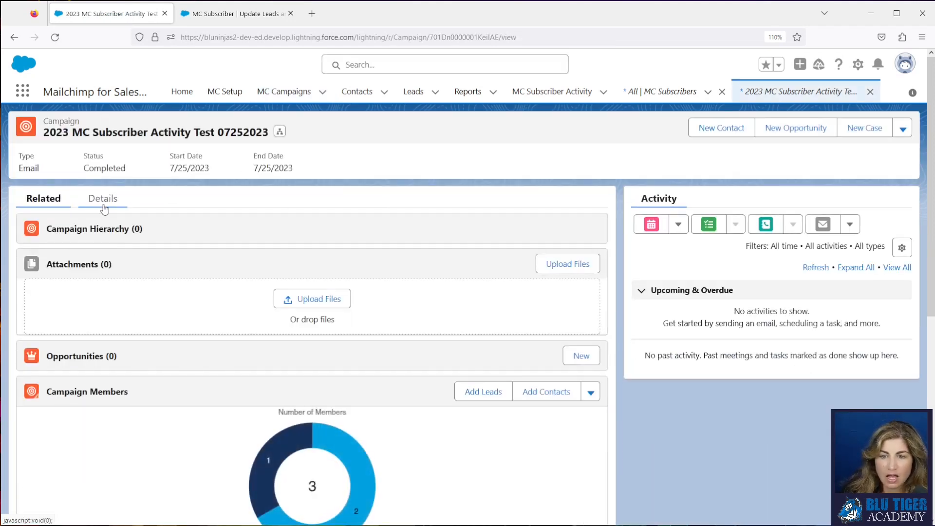
click(105, 209)
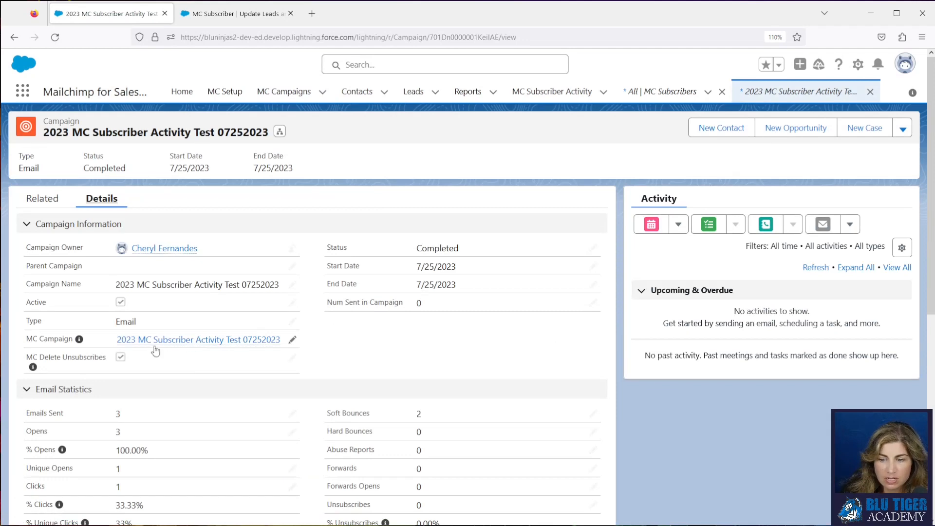
click(292, 358)
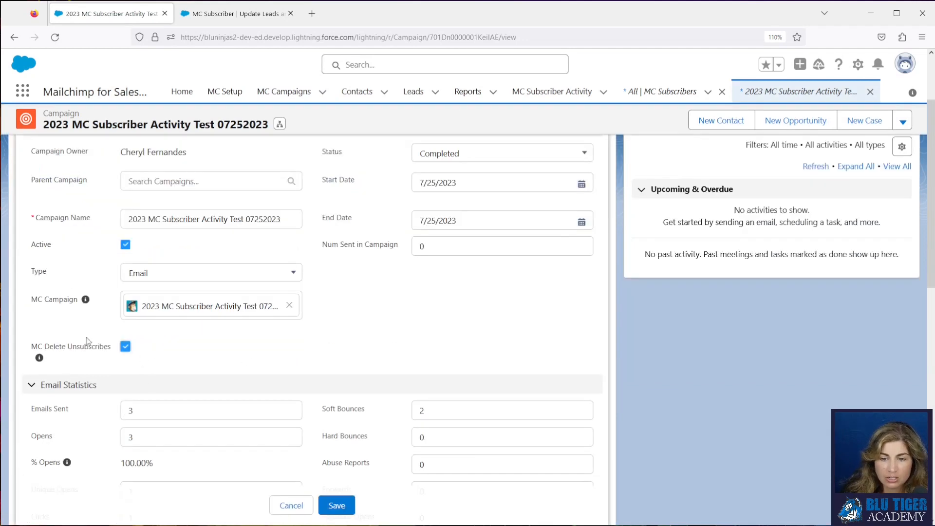
drag(32, 350, 124, 352)
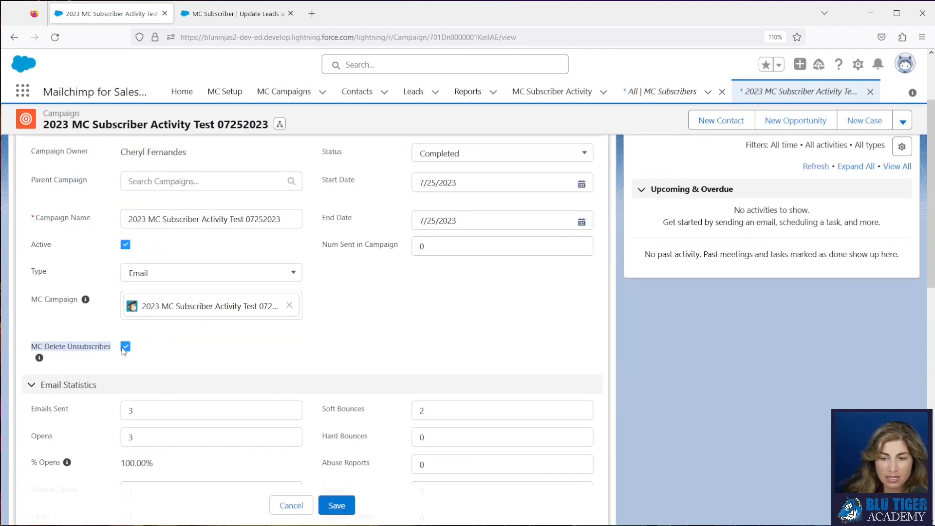
click(343, 509)
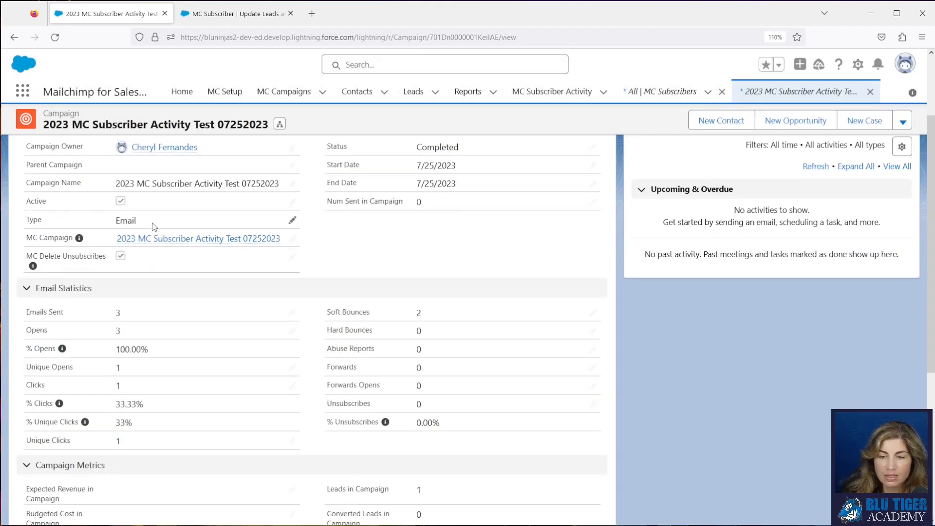
View the campaign's full member list and open the record of the lead with status Clicked.
click(68, 200)
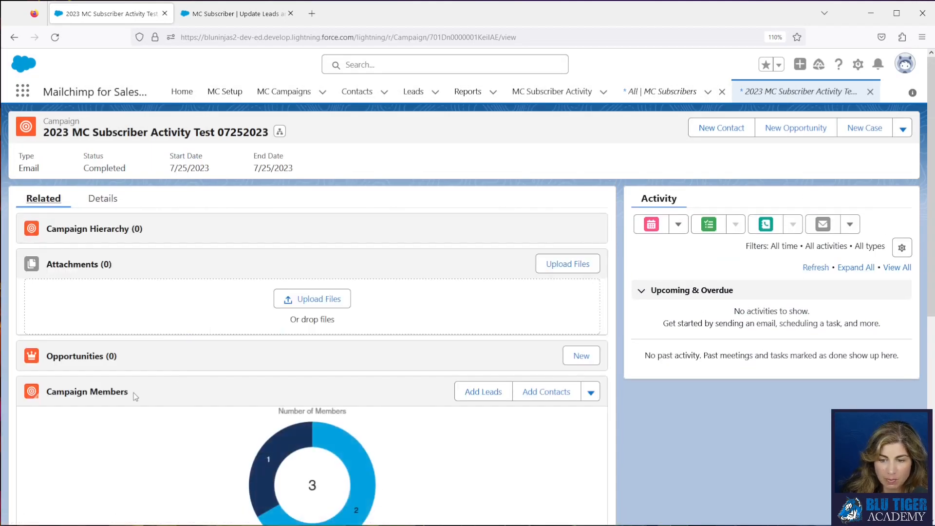
click(121, 395)
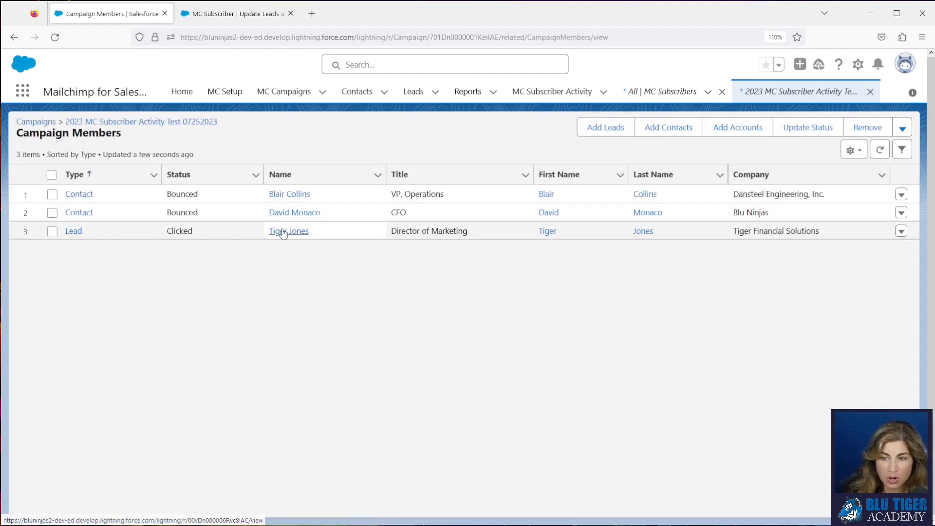
click(73, 232)
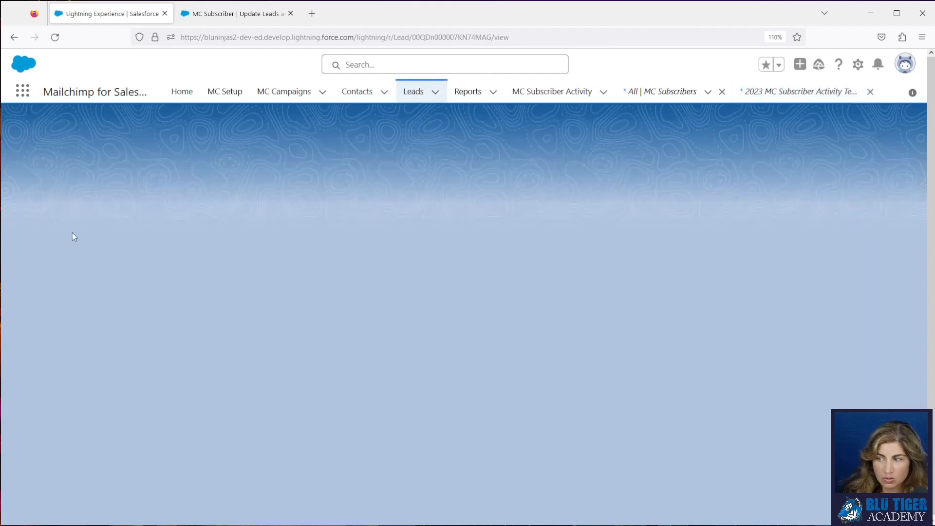
Unsubscribe the lead from the Blu Tiger Academy audience in its Mailchimp Subscriptions section.
scroll(262, 300, down, 5)
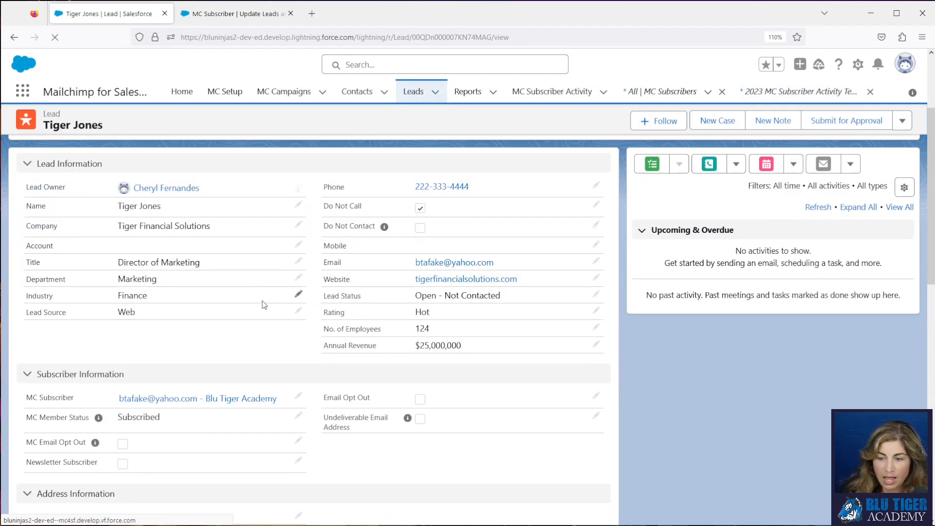
scroll(262, 300, down, 7)
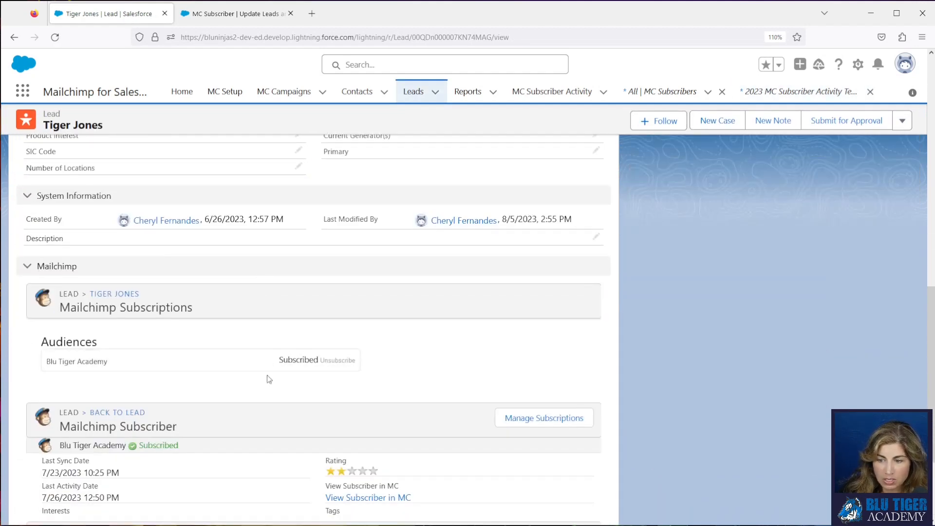
click(331, 361)
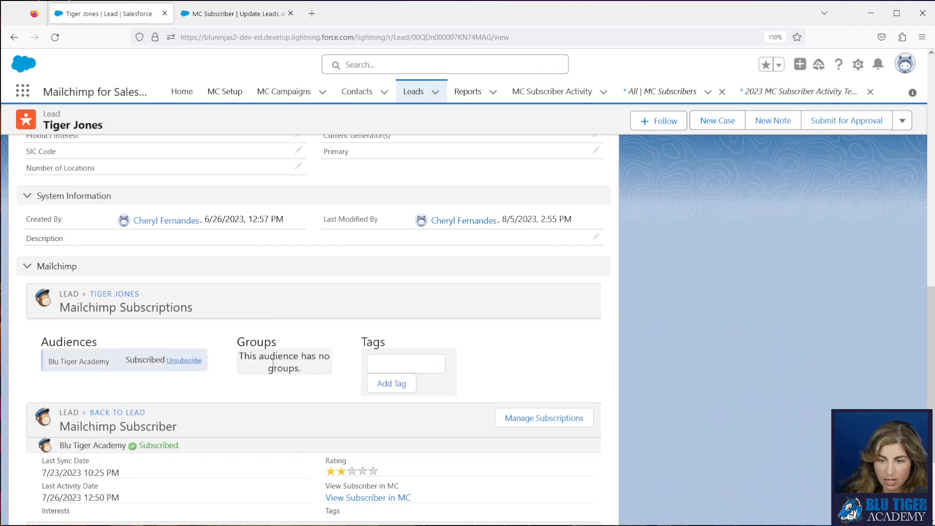
click(188, 365)
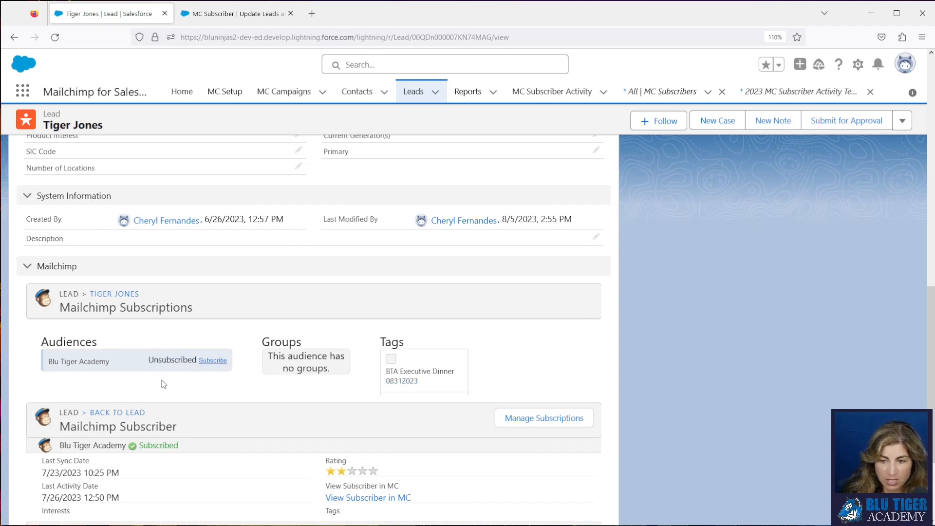
Check the lead's MC Member Status, reload the record, and check its member status and campaign history again.
scroll(172, 386, up, 15)
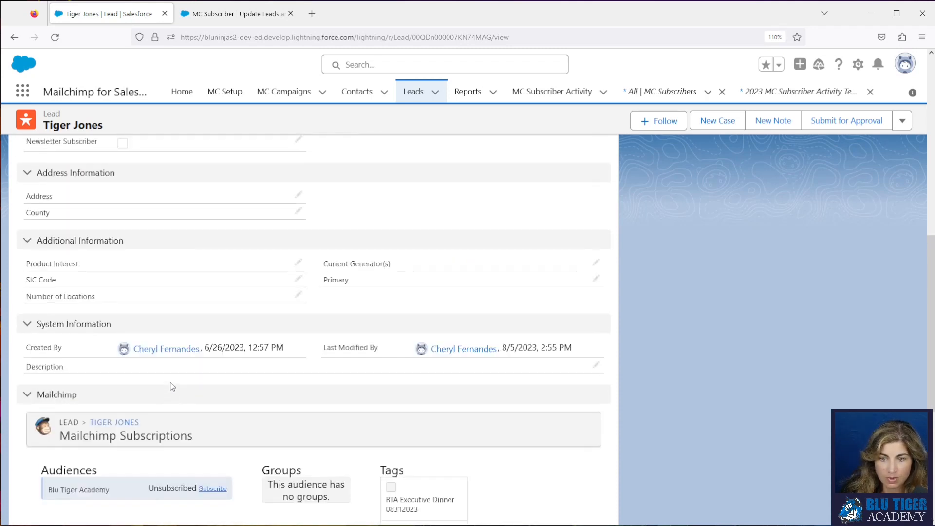
scroll(172, 386, down, 3)
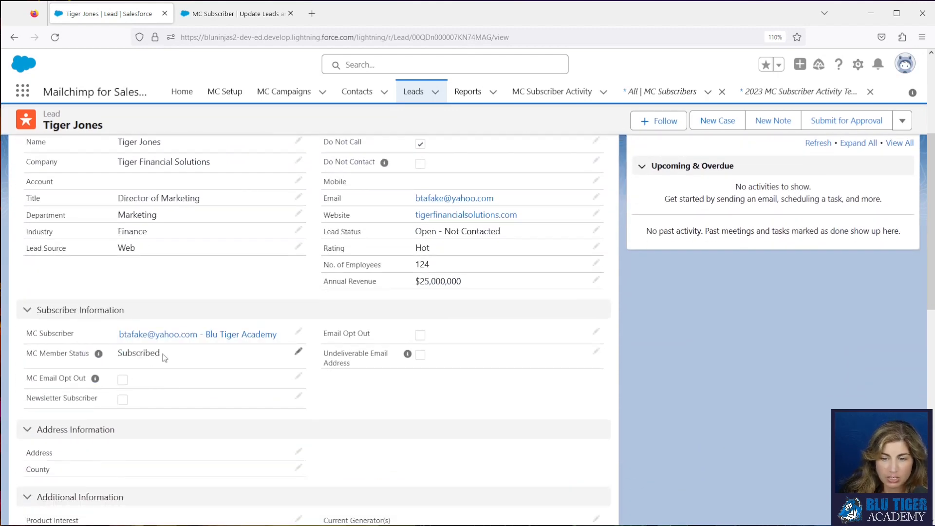
drag(162, 355, 119, 354)
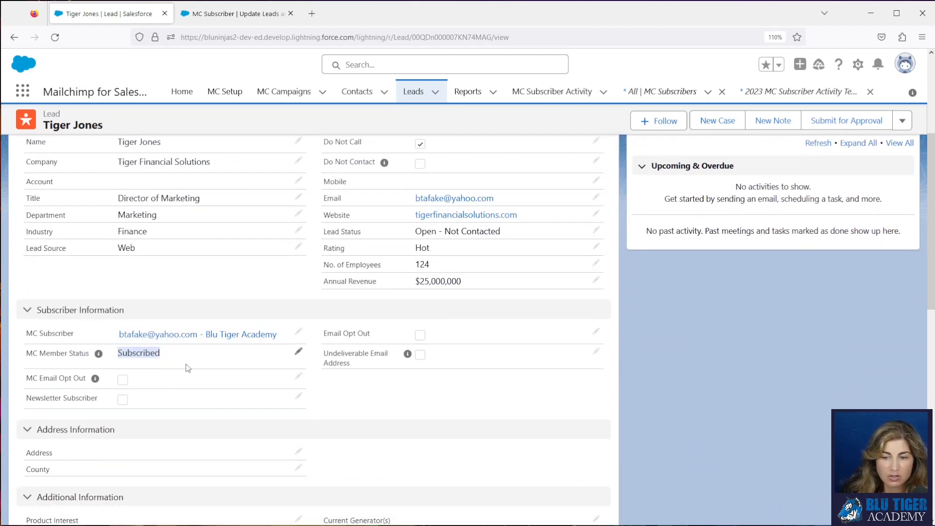
click(59, 44)
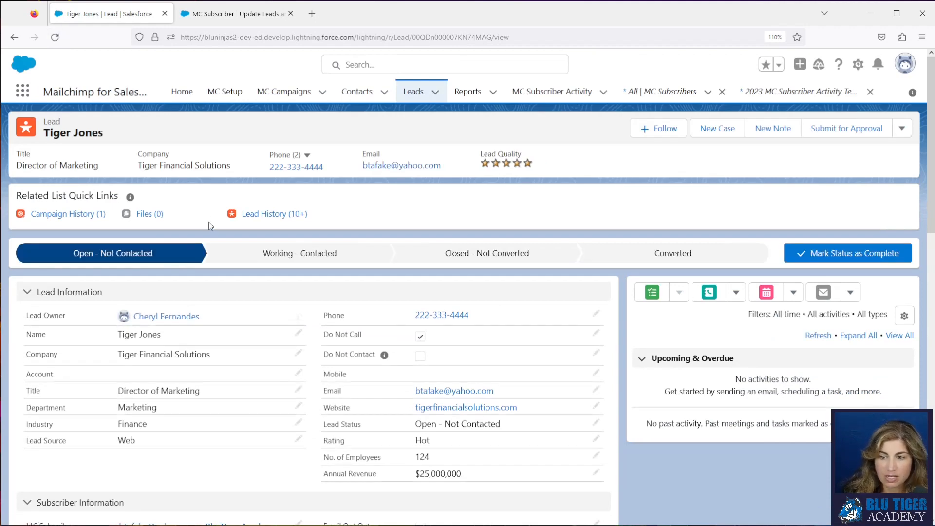
scroll(209, 224, down, 4)
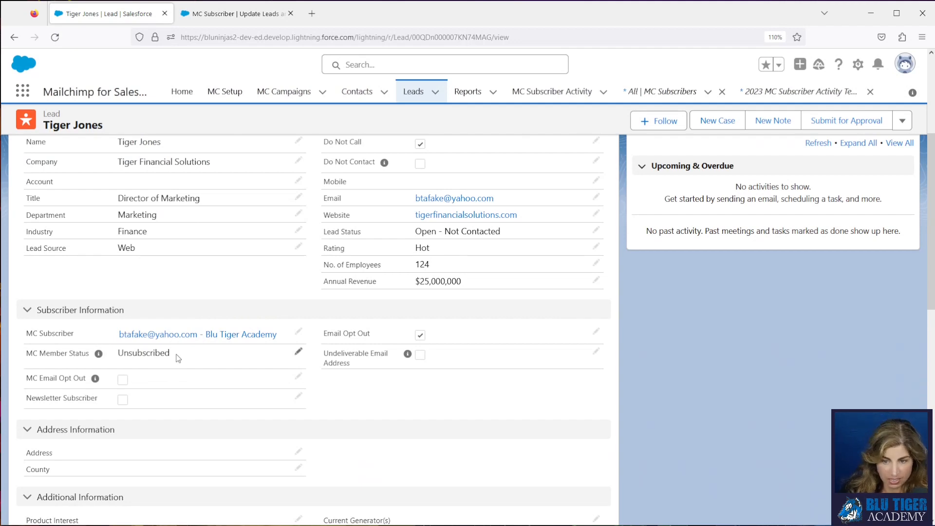
scroll(178, 359, up, 4)
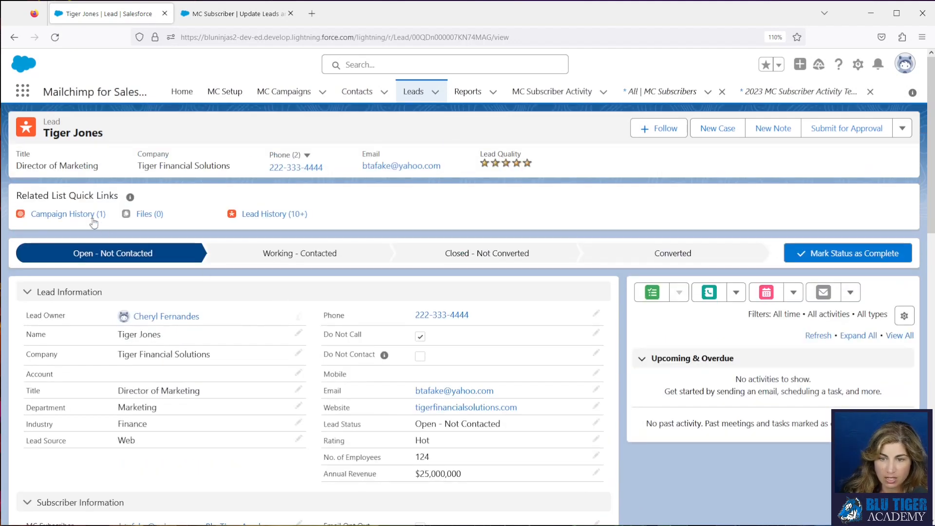
mouse_move(90, 218)
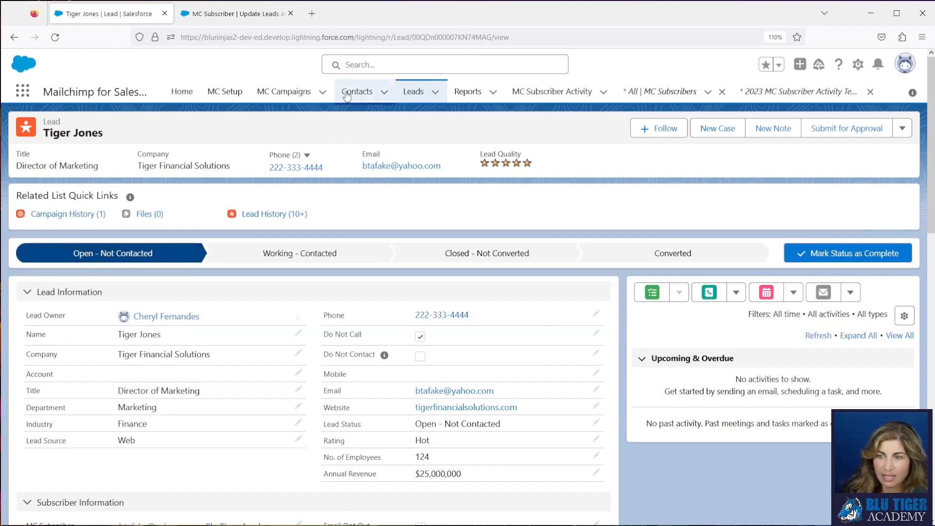
Reopen the 2023 MC Subscriber Activity Test 07252023 campaign from the MC Campaigns list and check its Campaign Members chart.
click(284, 92)
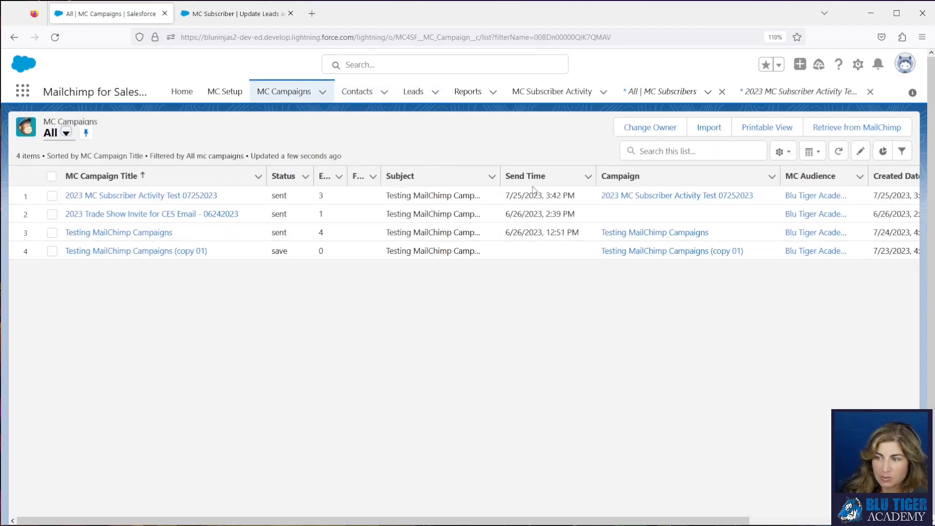
click(639, 197)
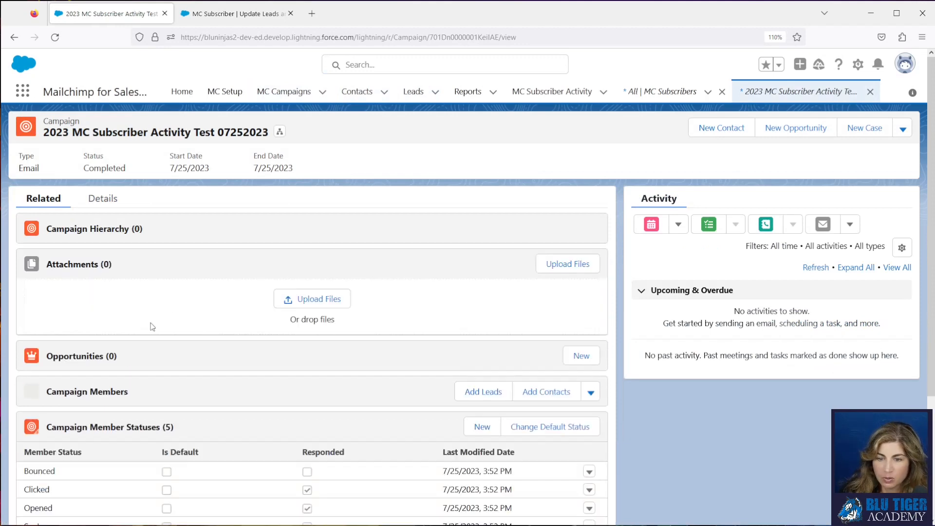
scroll(165, 433, down, 2)
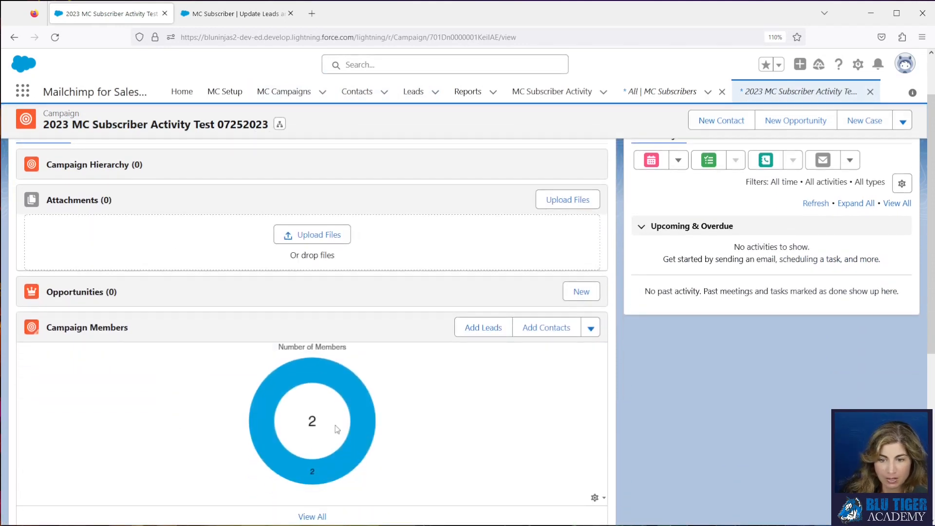